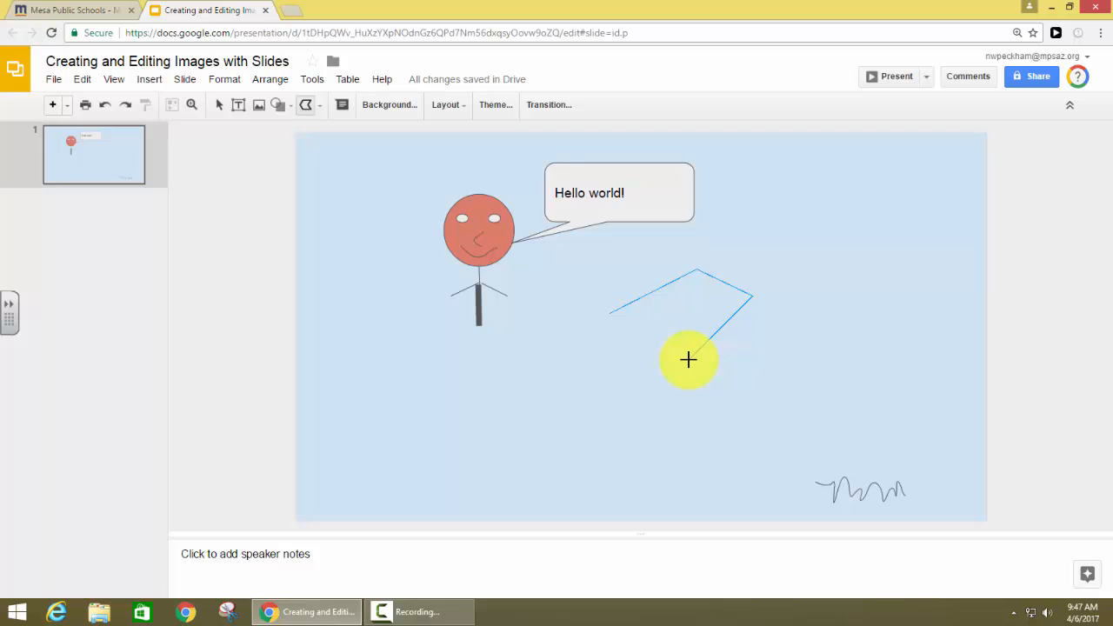
Close the four-sided polyline at its starting point and fill the shape with solid dark yellow.
click(614, 317)
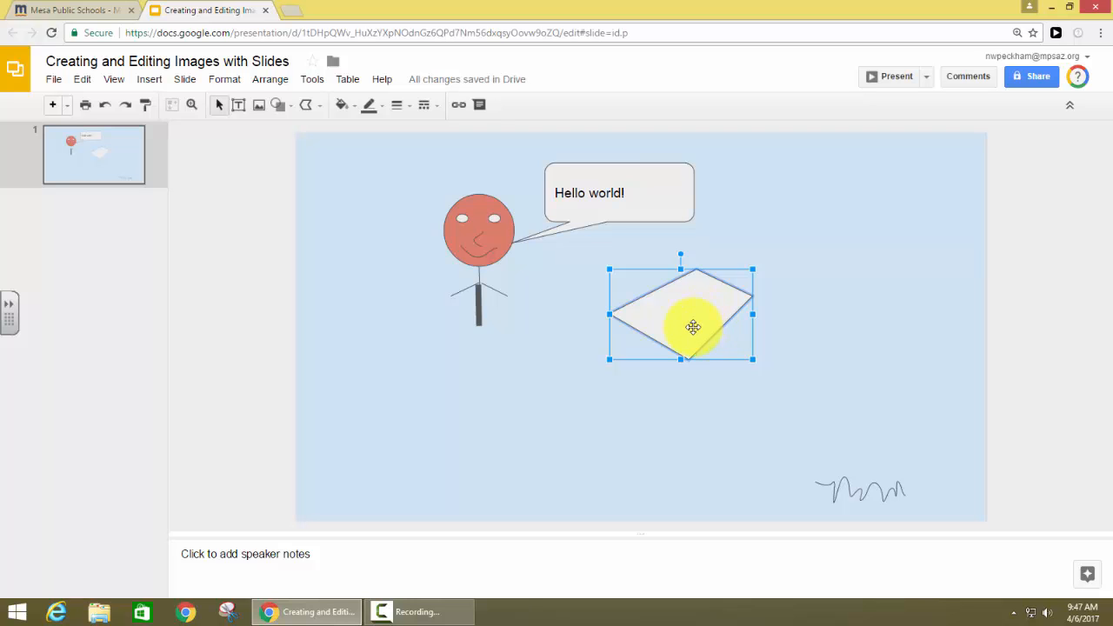
click(342, 105)
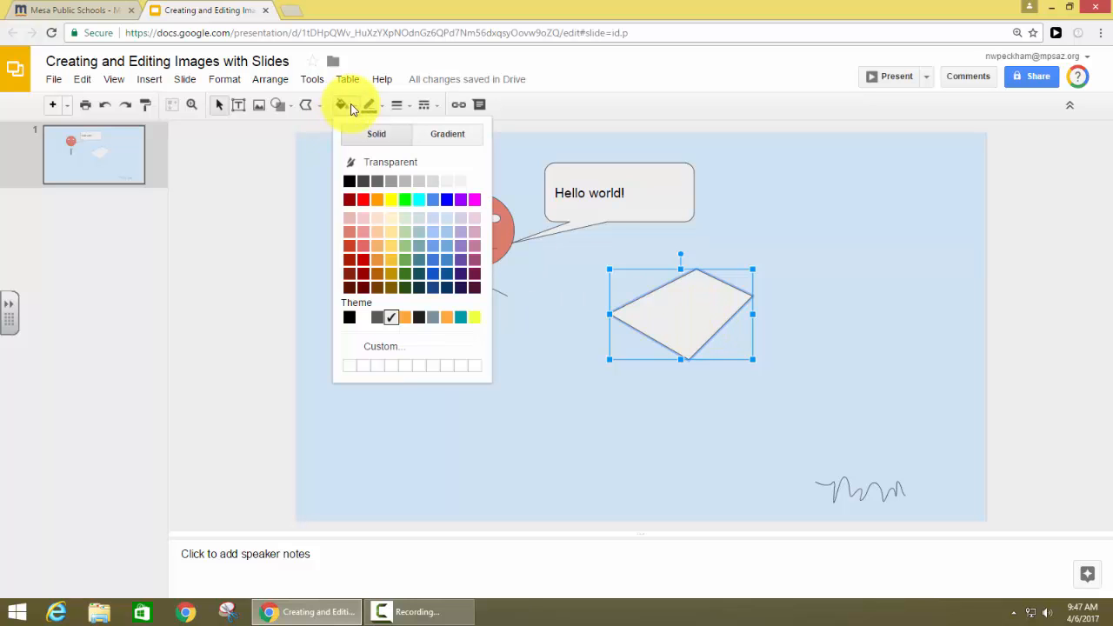
click(391, 273)
click(833, 373)
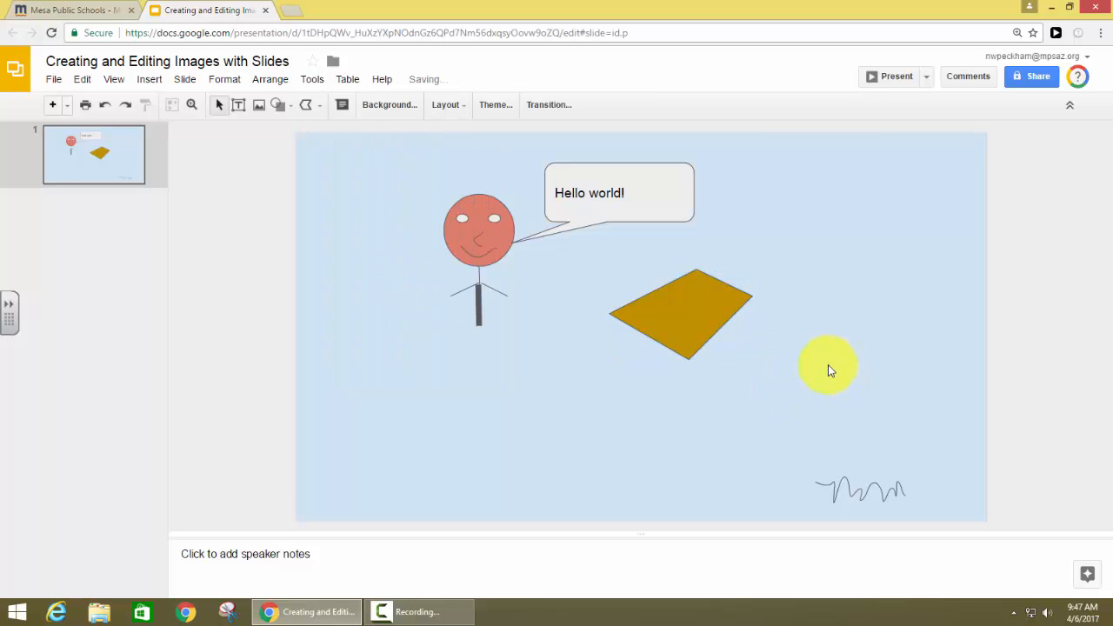
Enlarge the dark yellow four-sided shape from its upper-right corner and rotate it clockwise by about 30 degrees.
click(709, 334)
drag(753, 268, 787, 245)
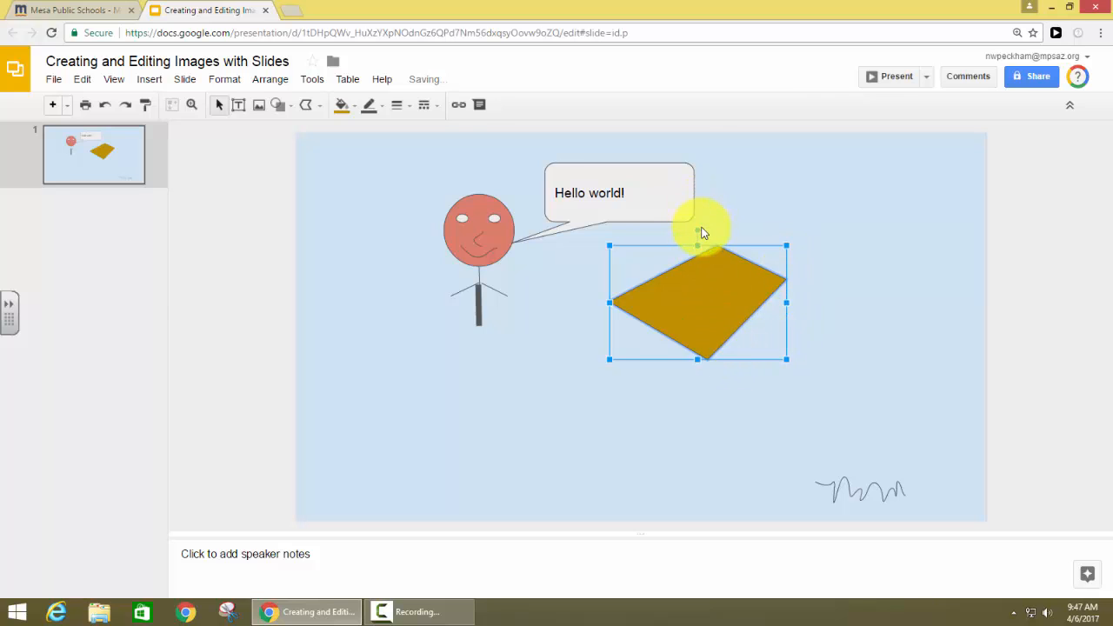
drag(698, 230, 737, 243)
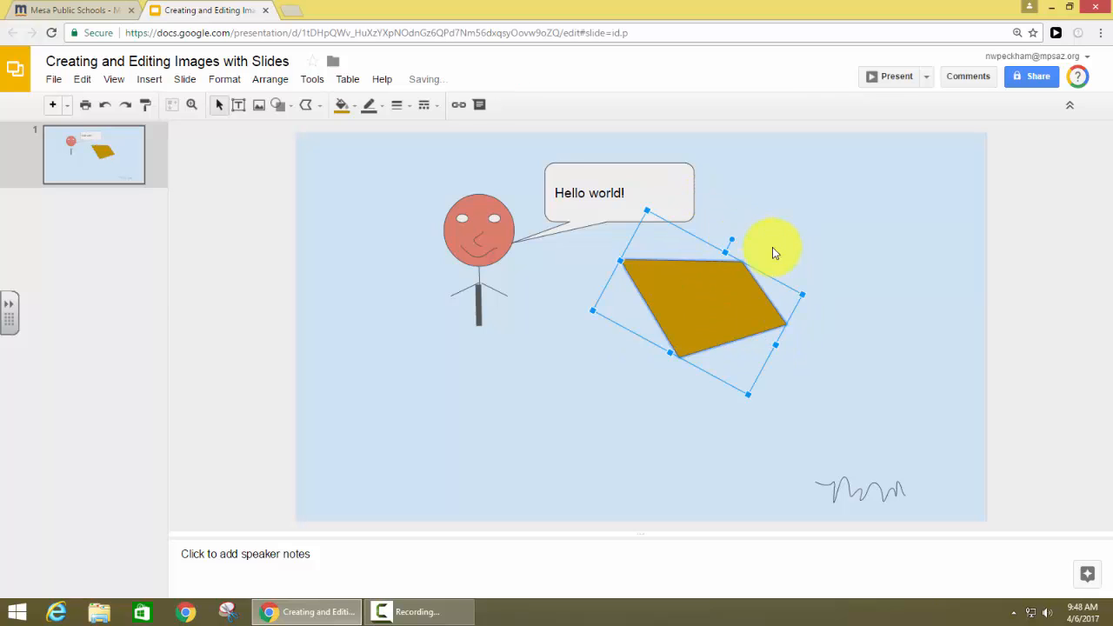
click(804, 253)
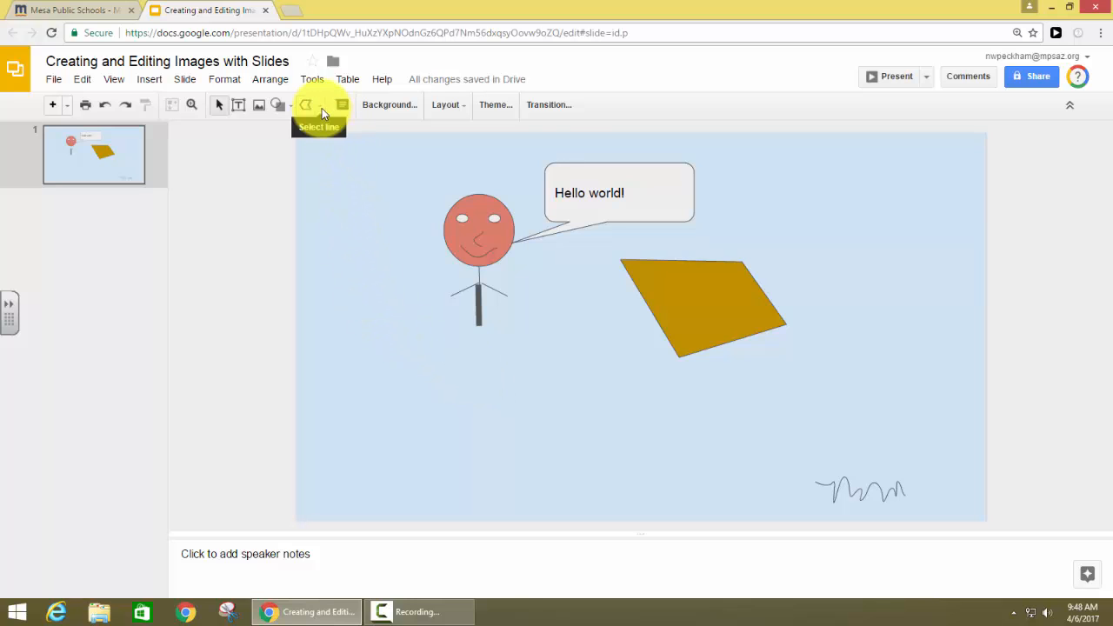
Search Google images for "car" from within the presentation and insert the red and black sports car picture on the slide.
click(150, 80)
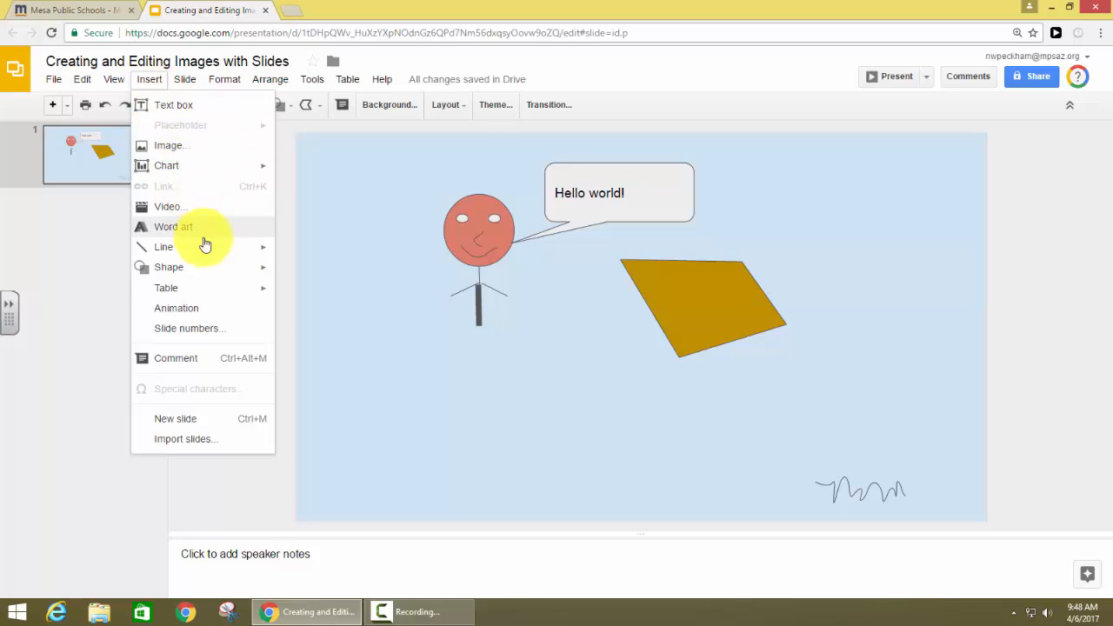
click(212, 153)
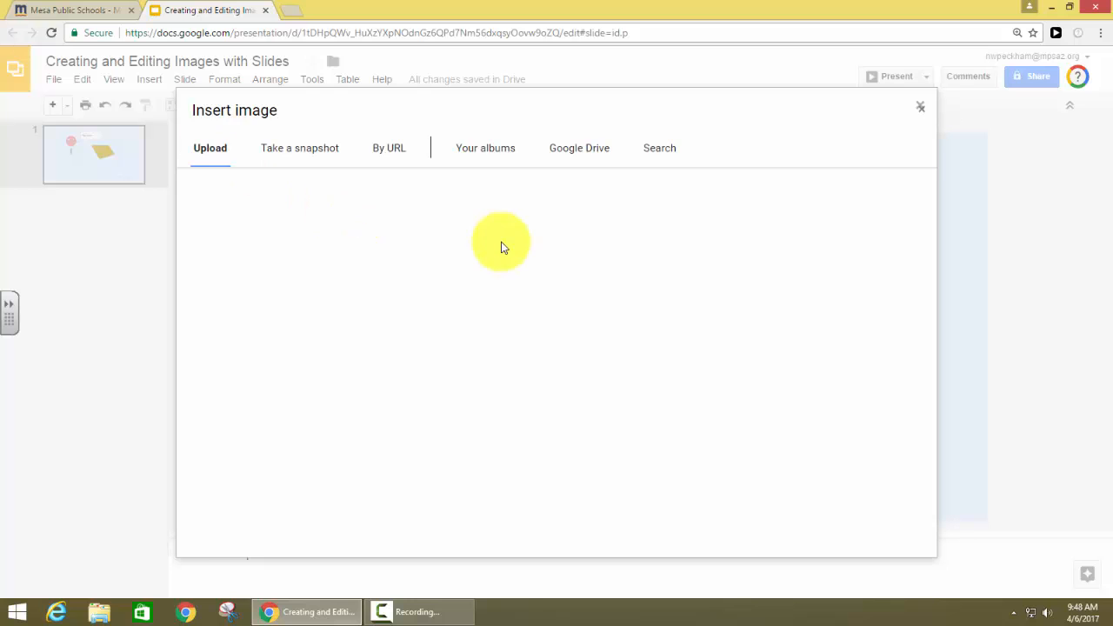
click(661, 152)
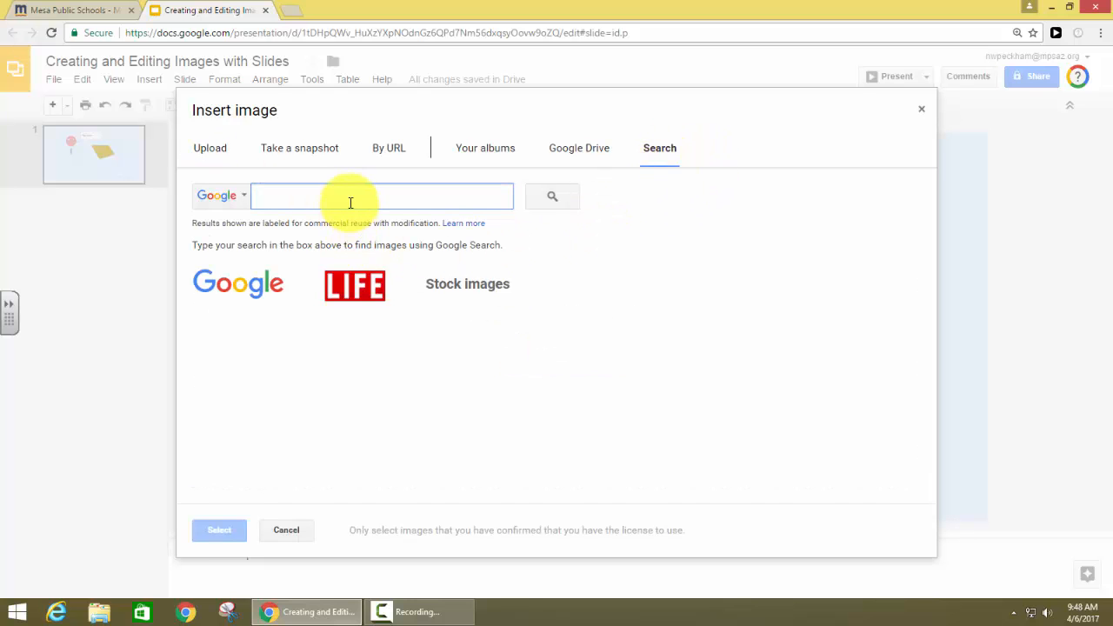
text(car)
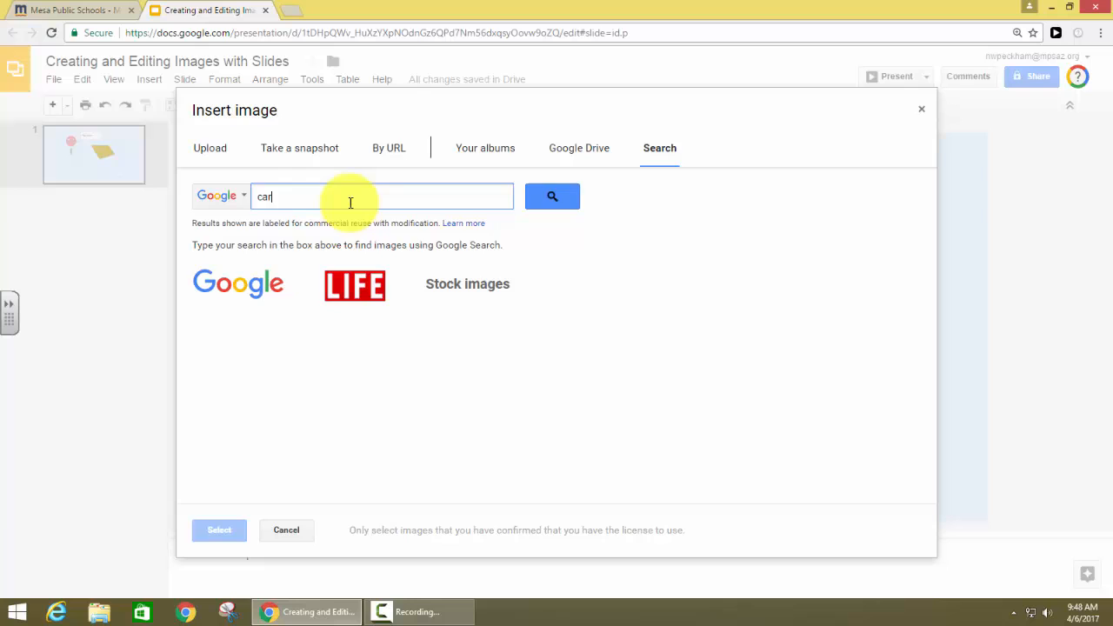
key(Return)
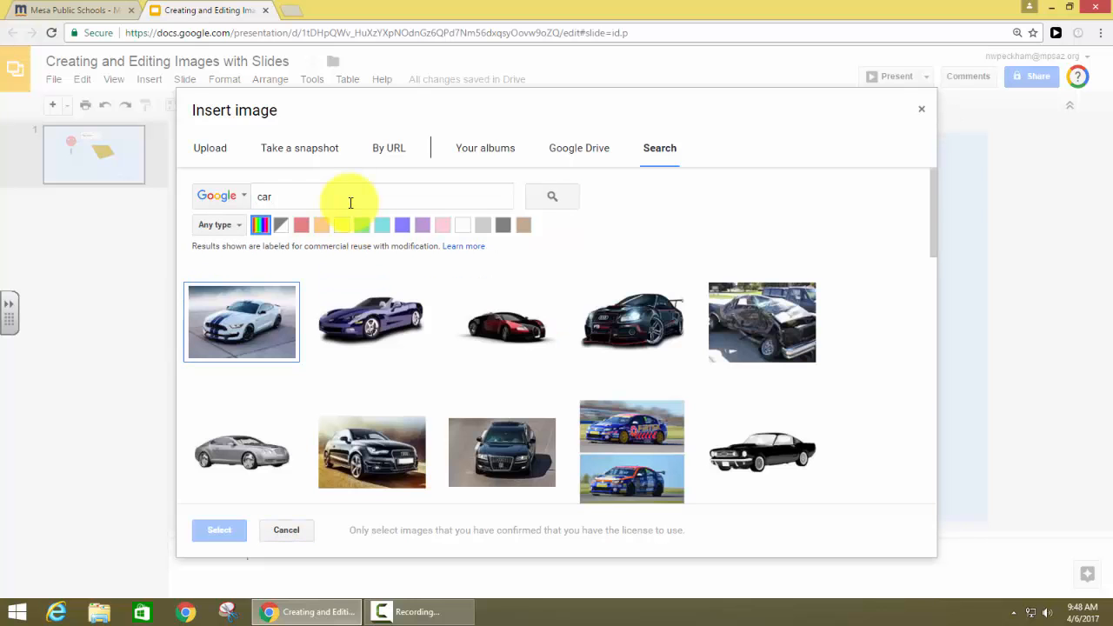
click(485, 330)
click(221, 530)
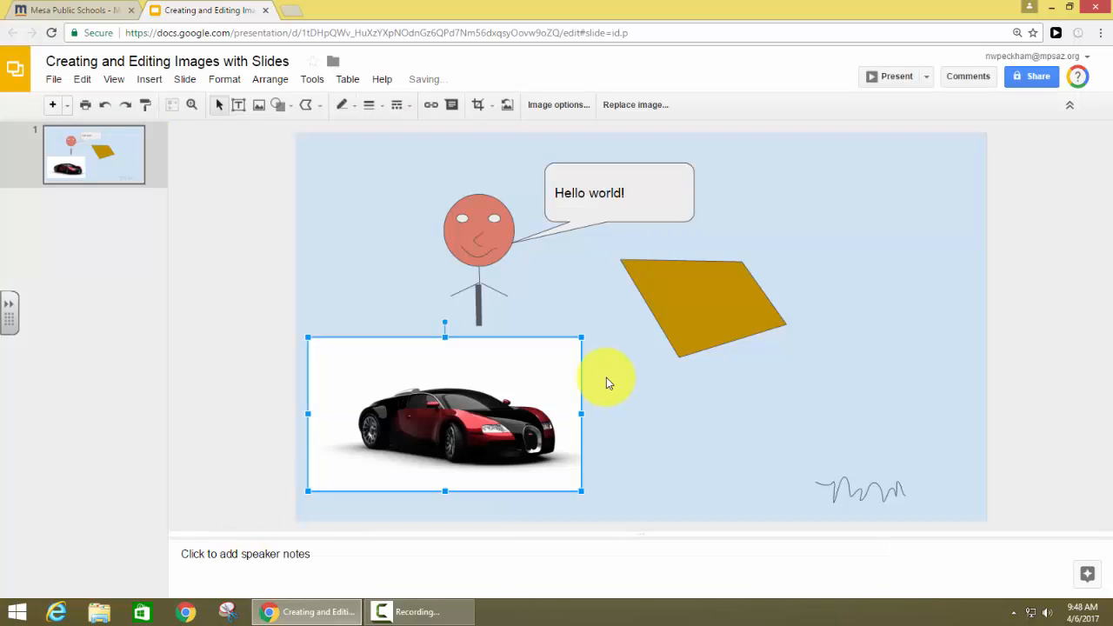
click(606, 377)
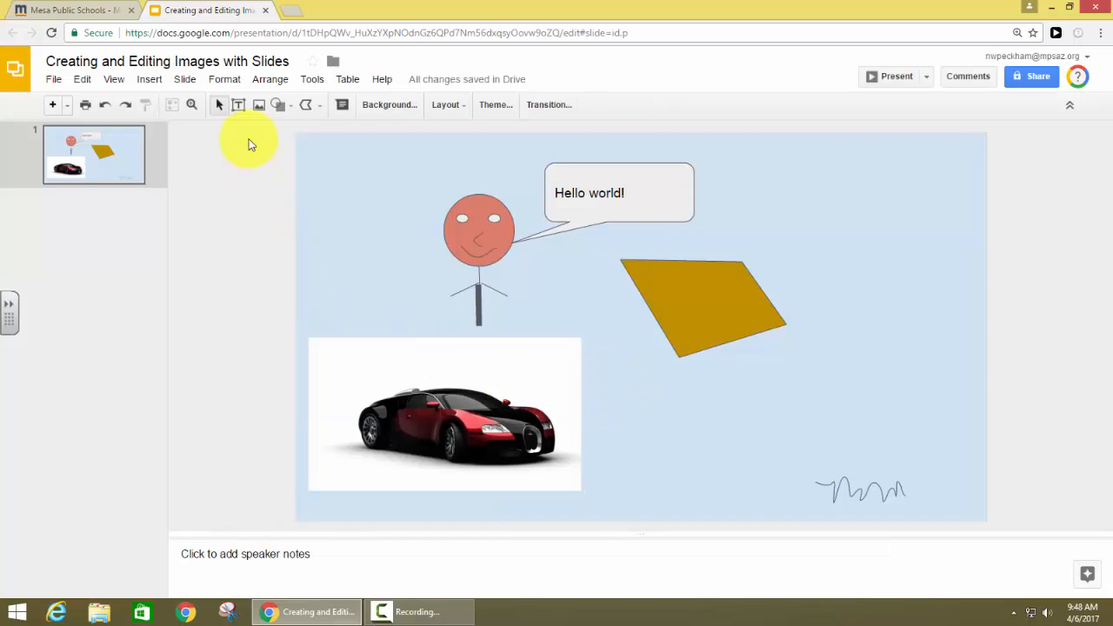
Trace the outline of the car in the picture with a closed polyline, following the roof, front, underside and rear.
click(319, 105)
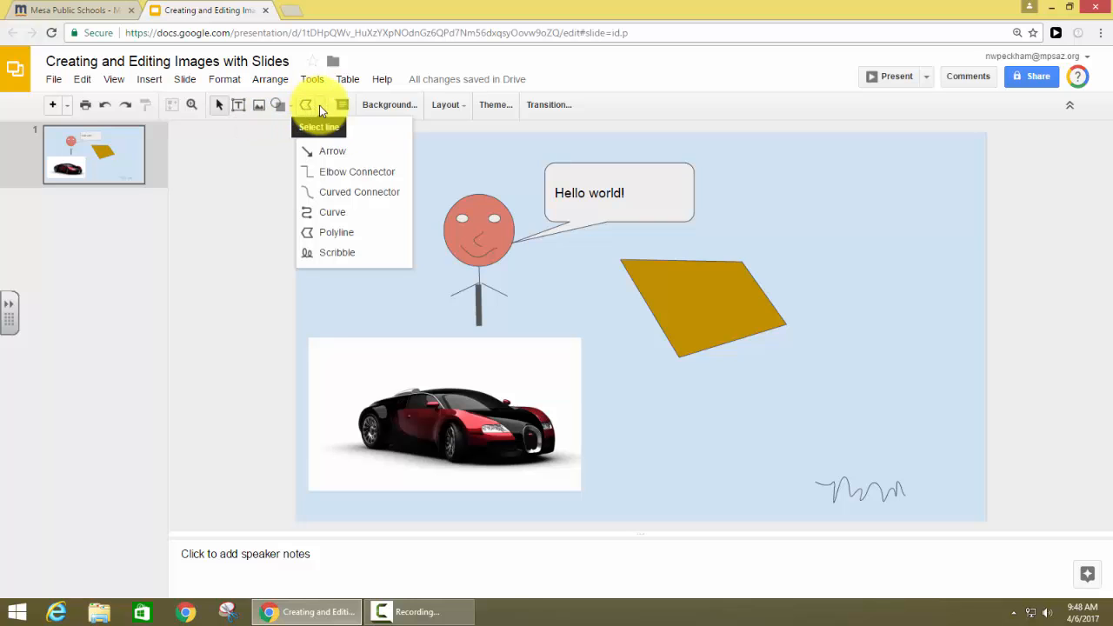
click(339, 232)
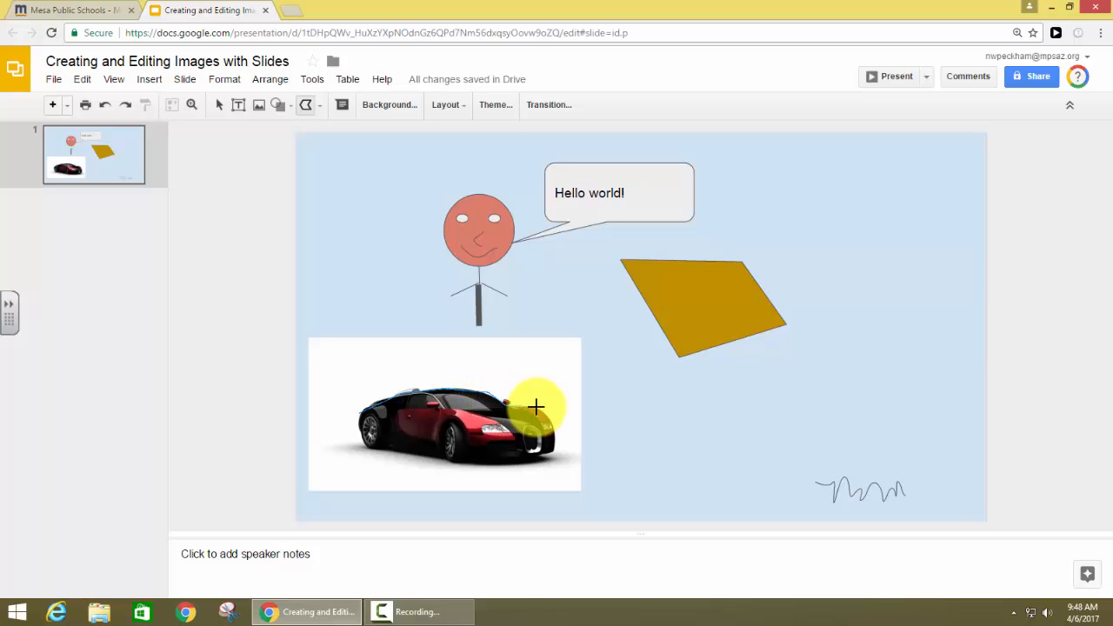
click(554, 454)
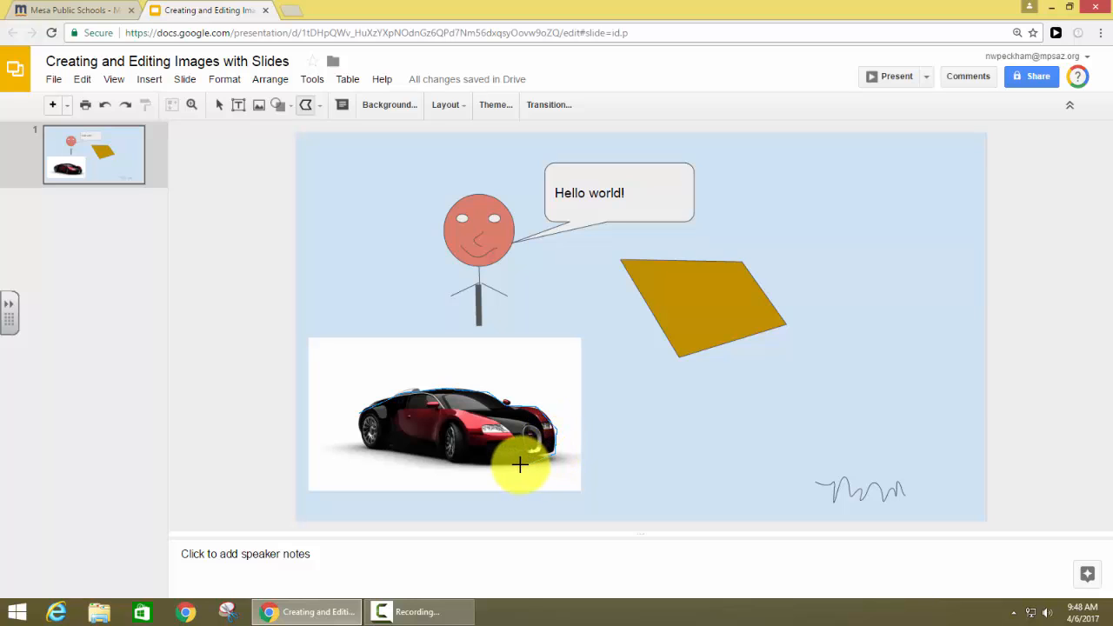
click(423, 457)
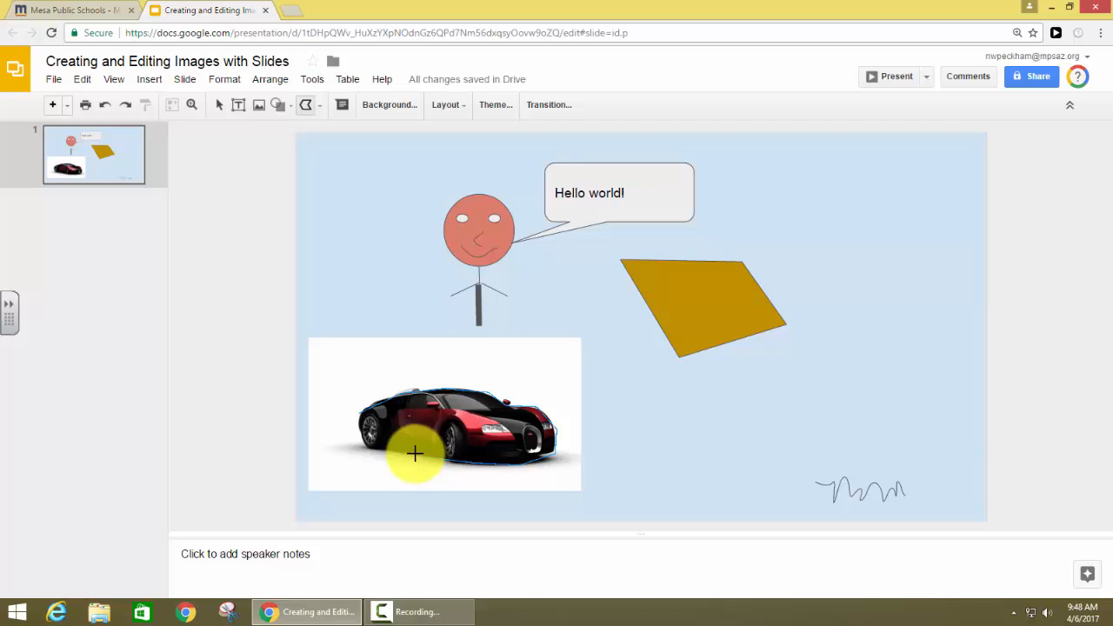
click(368, 446)
click(359, 433)
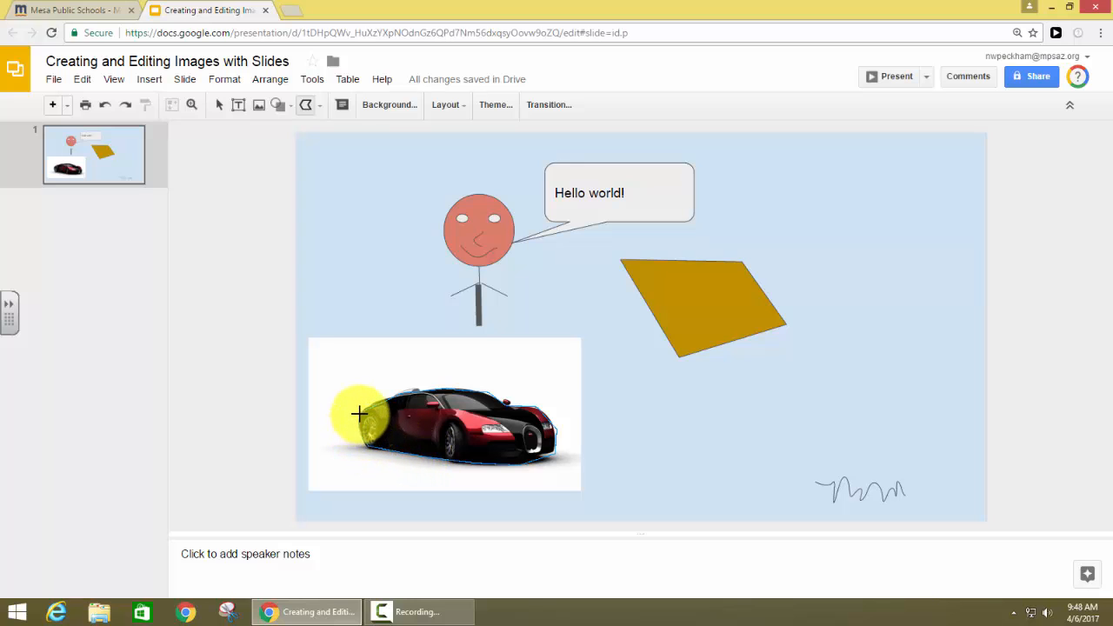
click(359, 413)
click(617, 401)
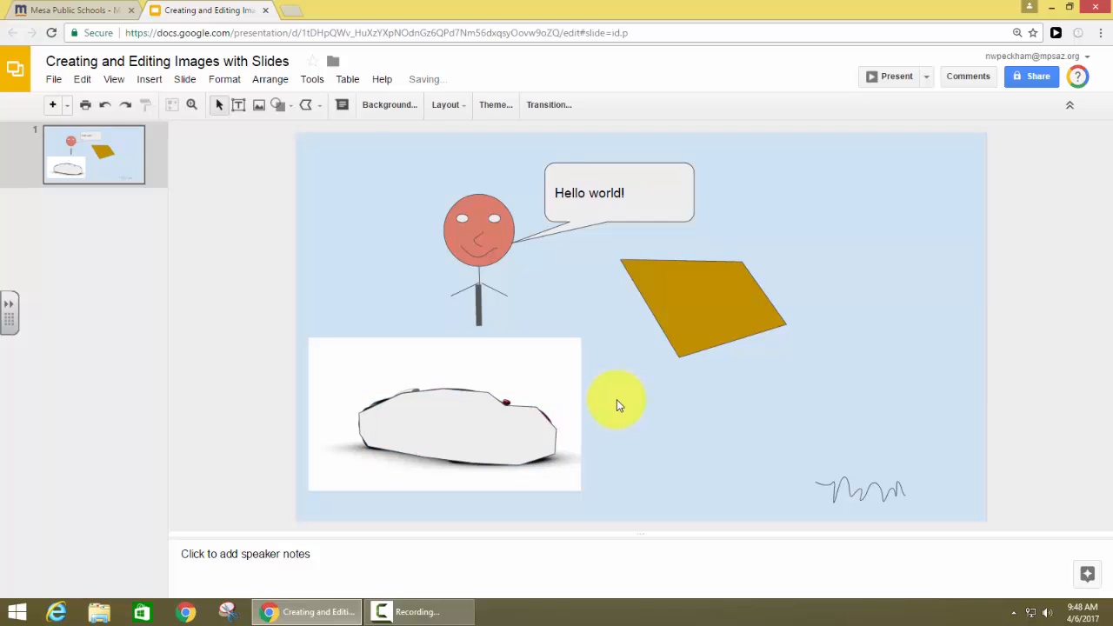
Delete the car picture behind the tracing and fill the traced car shape with solid red.
click(486, 372)
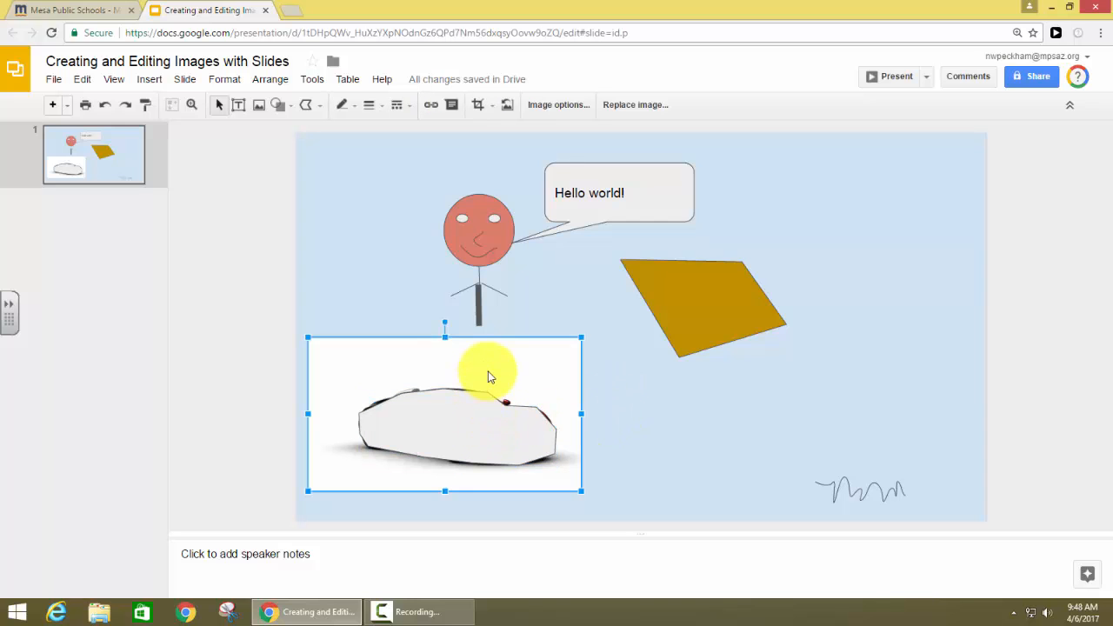
key(Delete)
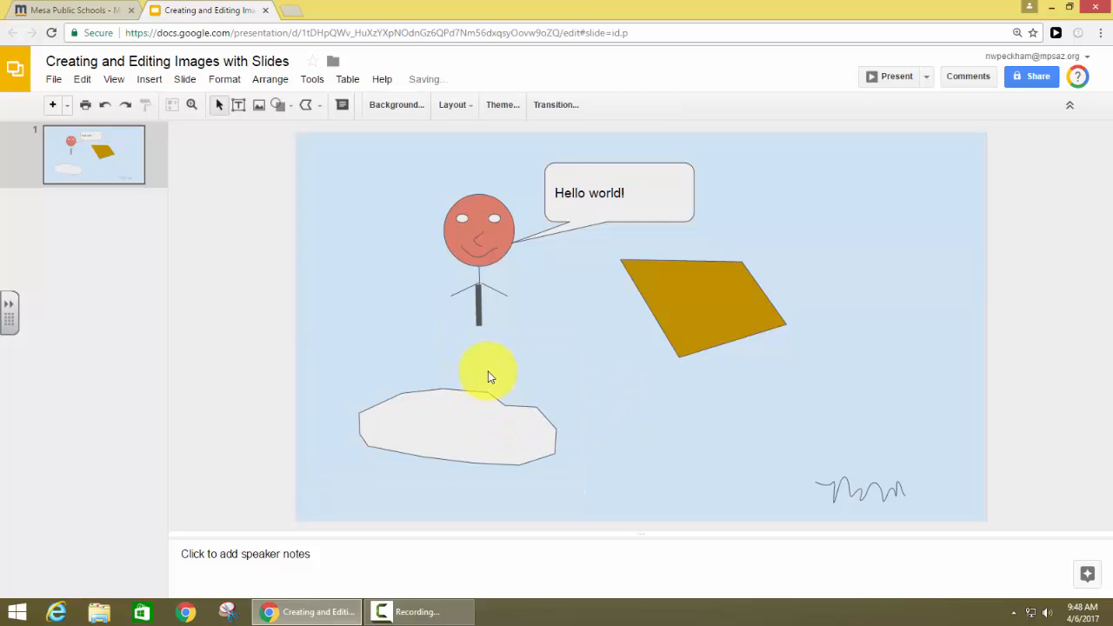
click(471, 438)
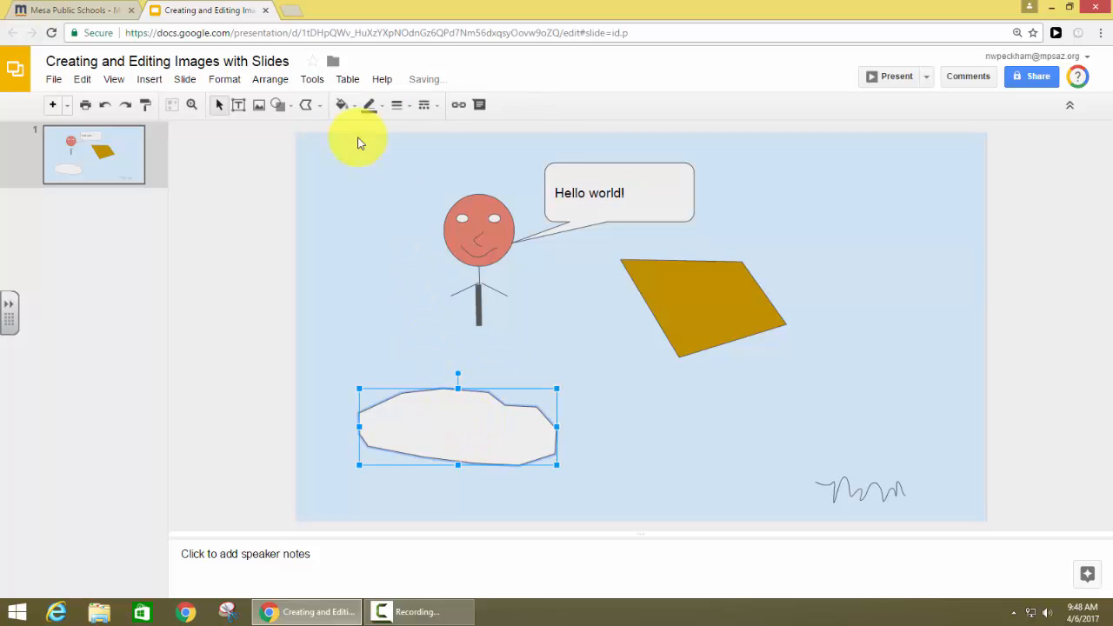
click(341, 105)
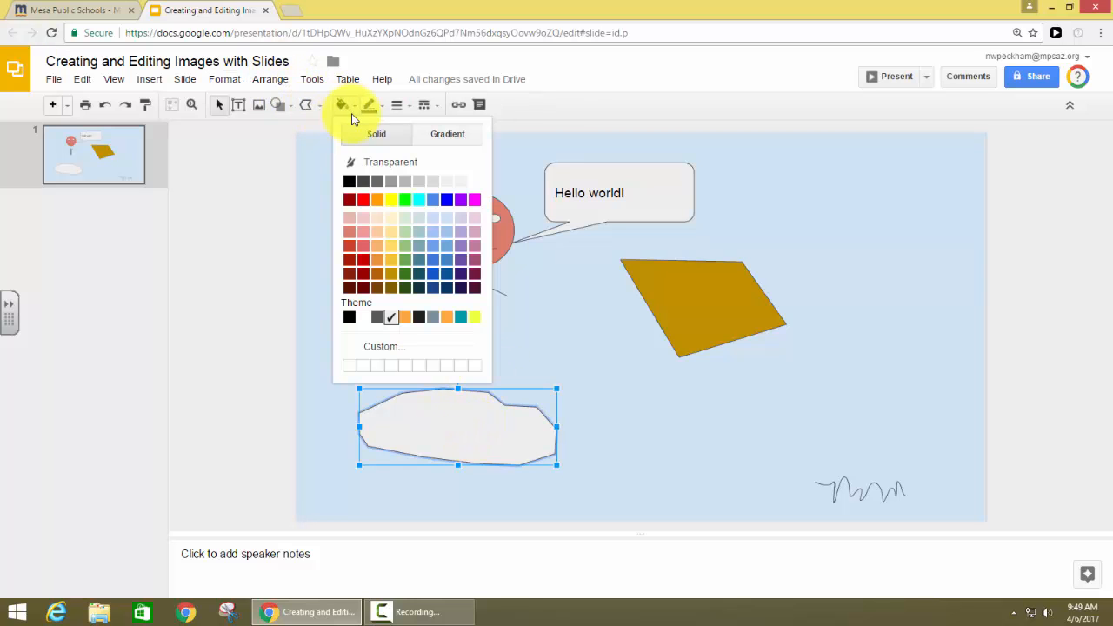
click(363, 199)
click(432, 385)
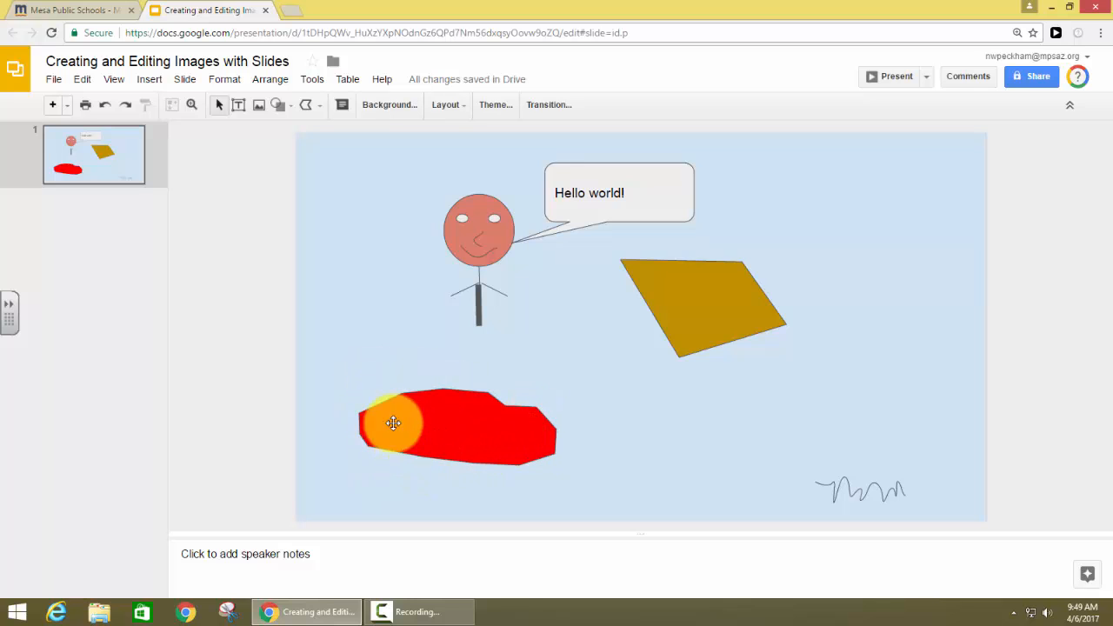
Draw a small oval as the rear wheel at the lower-left edge of the red car.
click(280, 105)
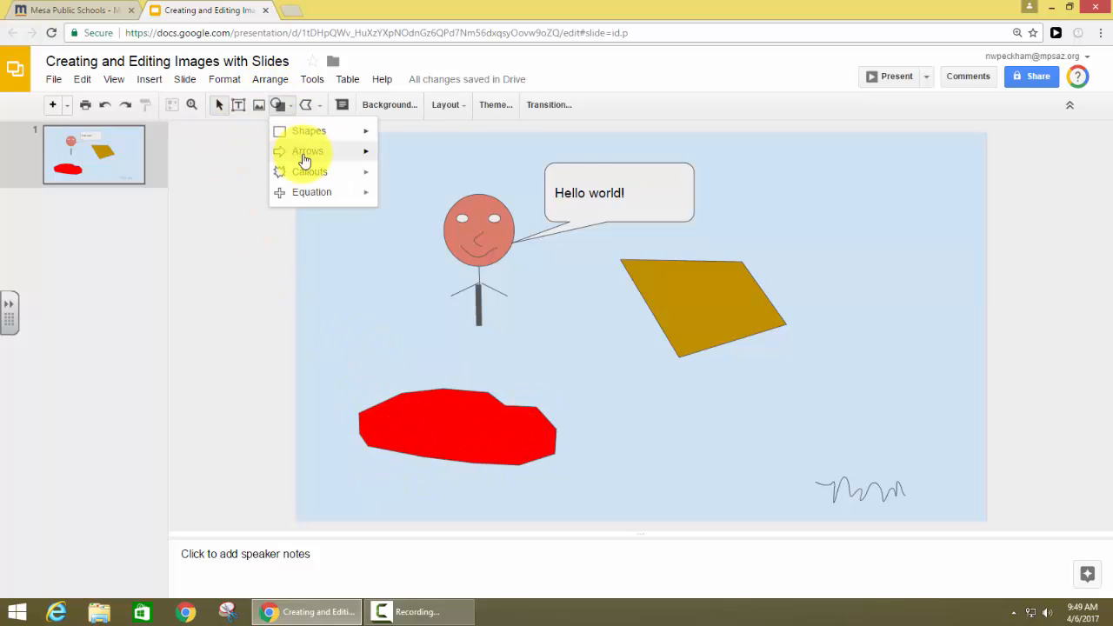
mouse_move(309, 132)
click(391, 165)
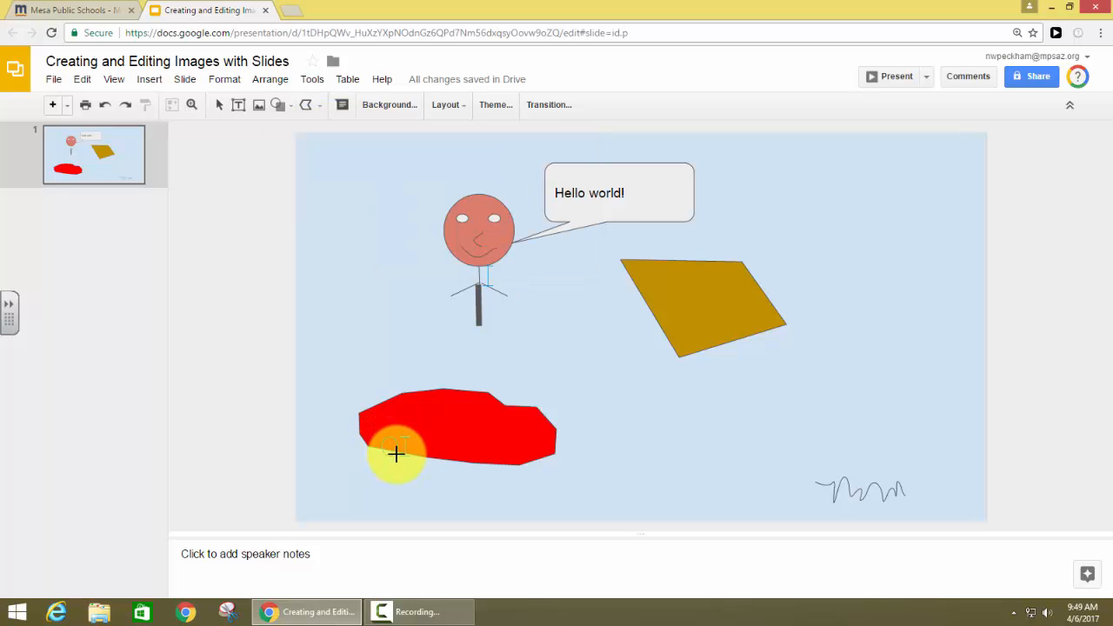
drag(396, 456, 408, 459)
click(469, 491)
Draw a second small oval as the front wheel on the red car's lower edge, to the right of the rear wheel.
click(289, 106)
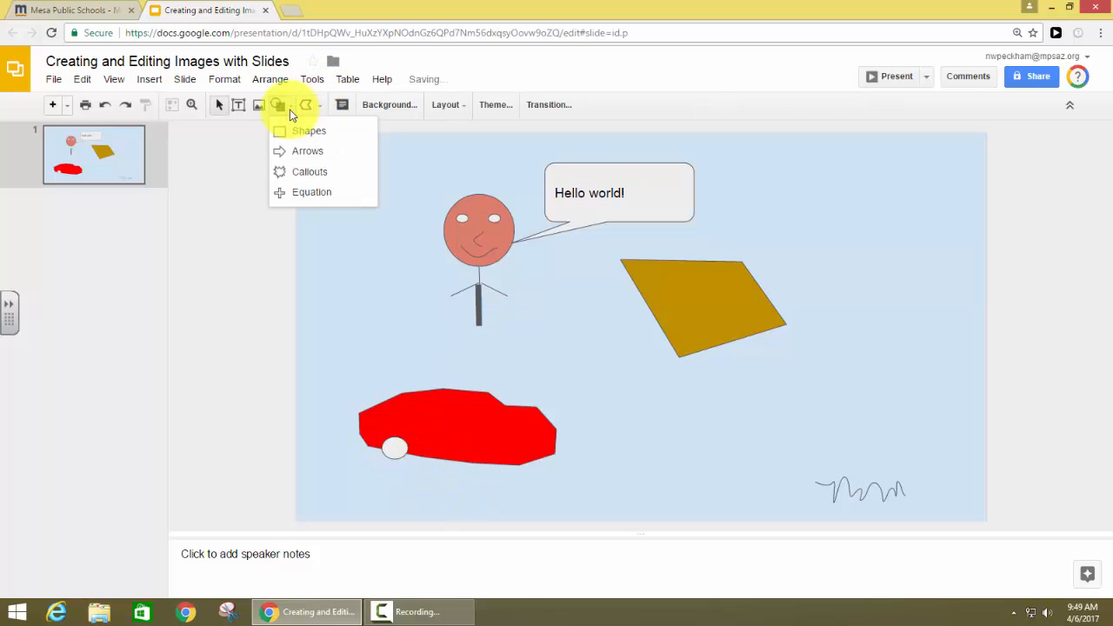
mouse_move(311, 131)
click(396, 172)
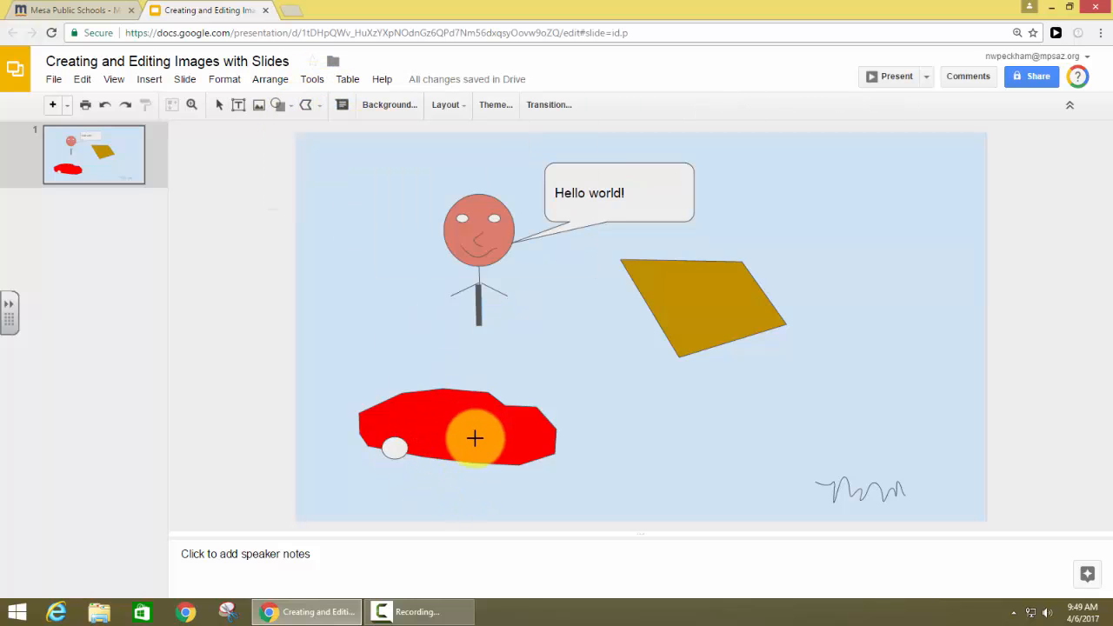
drag(469, 468, 472, 472)
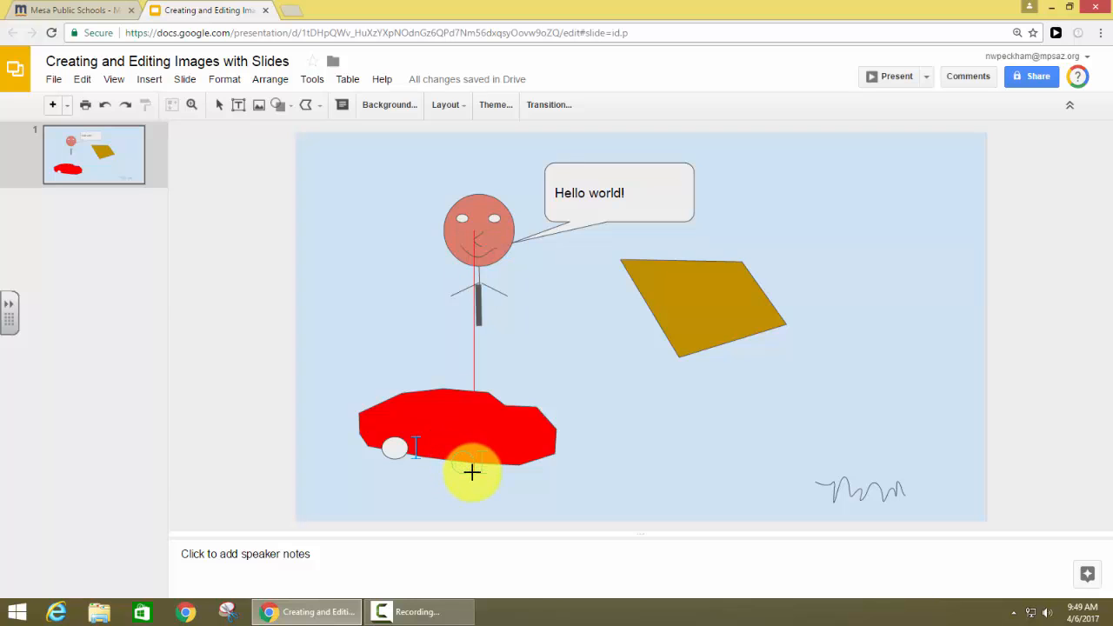
click(639, 484)
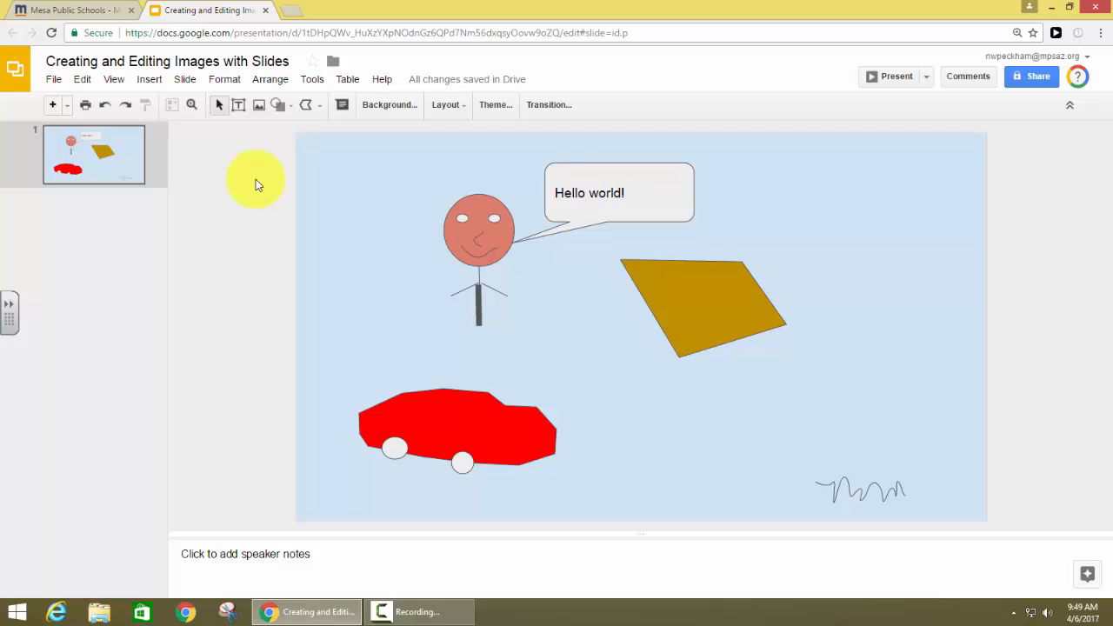
Insert word art reading "World" and move it to the upper-right corner of the slide.
click(149, 81)
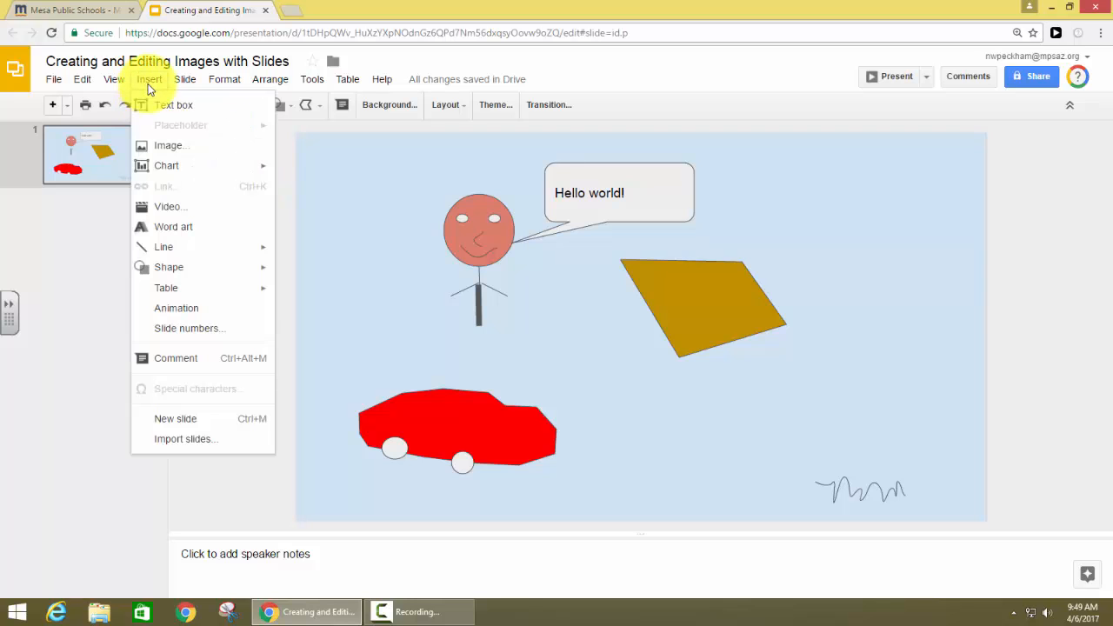
click(192, 228)
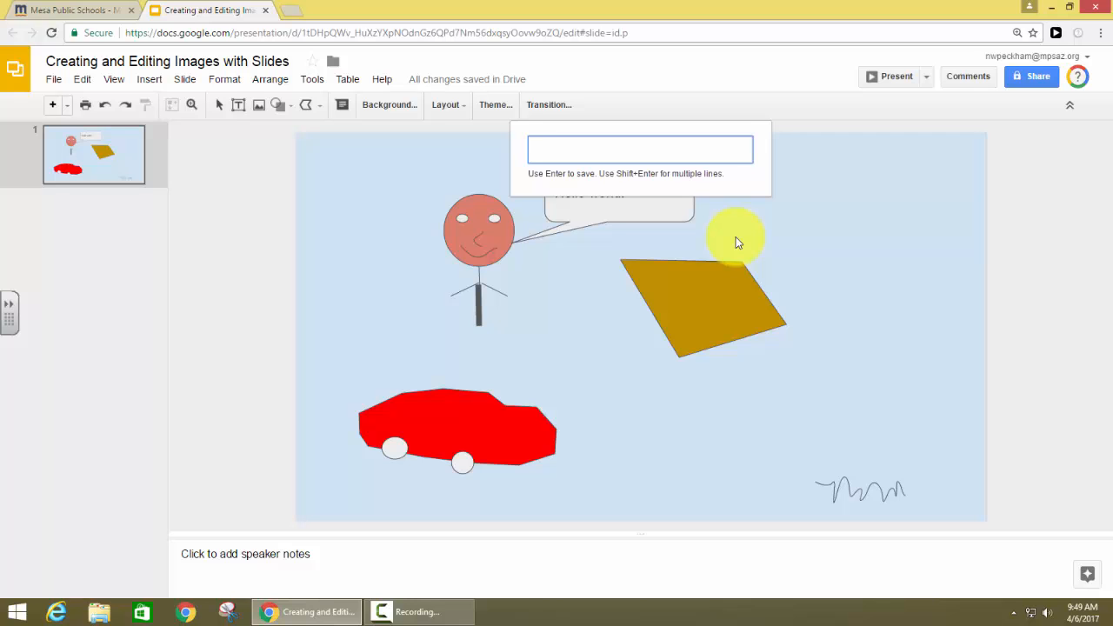
text(Wo)
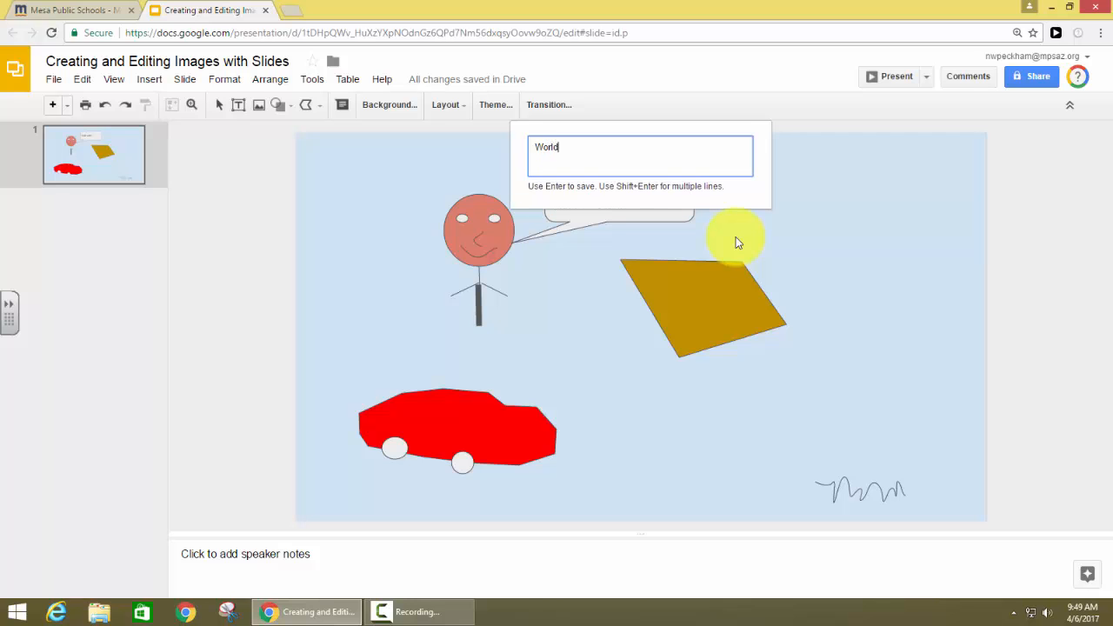
text(rld)
key(Return)
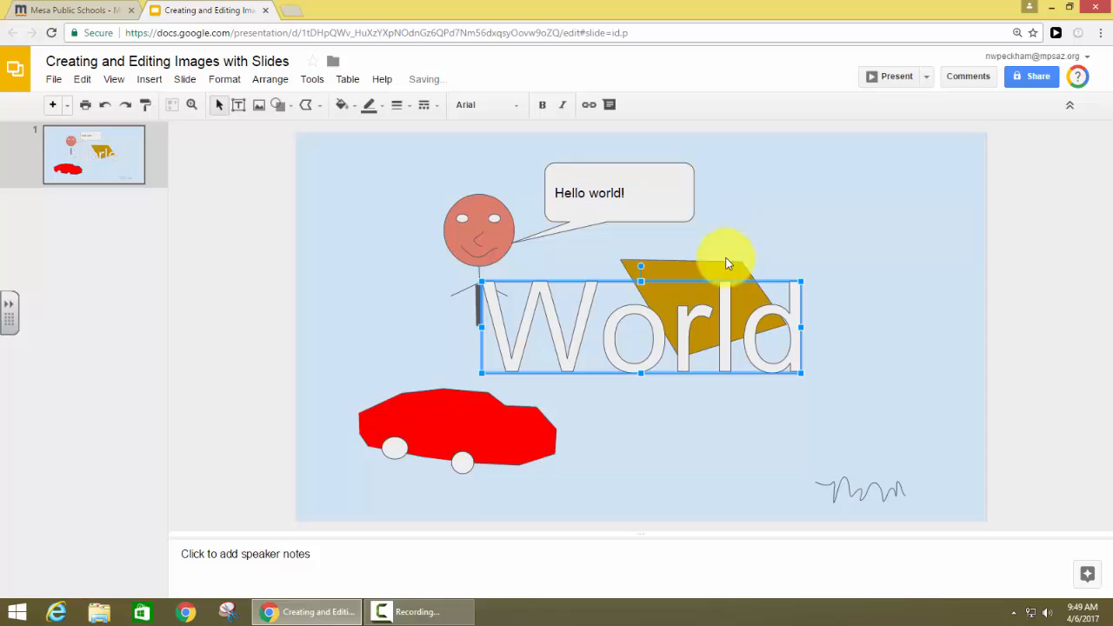
drag(686, 316, 860, 187)
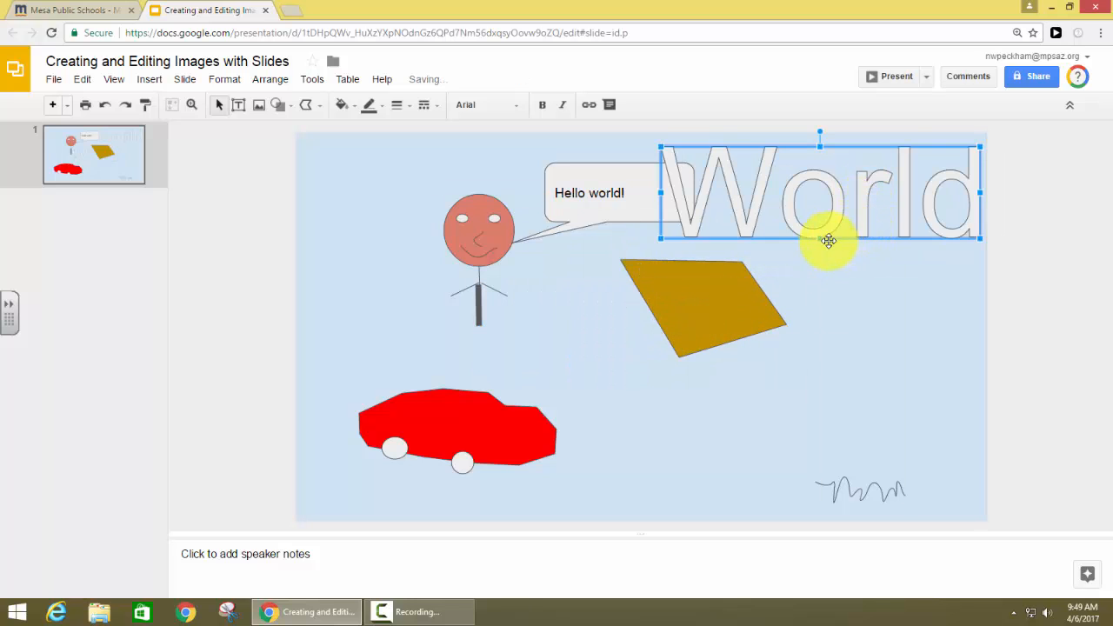
Enlarge the "World" word art down and to the left over the gold shape and fill it with solid red.
drag(660, 237, 573, 296)
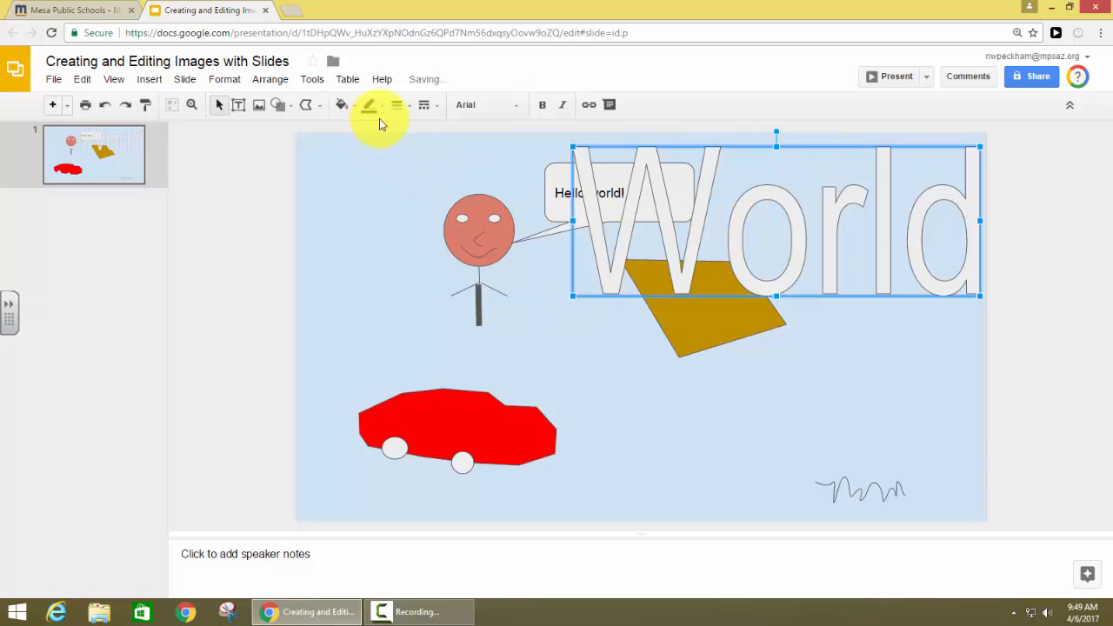
click(344, 105)
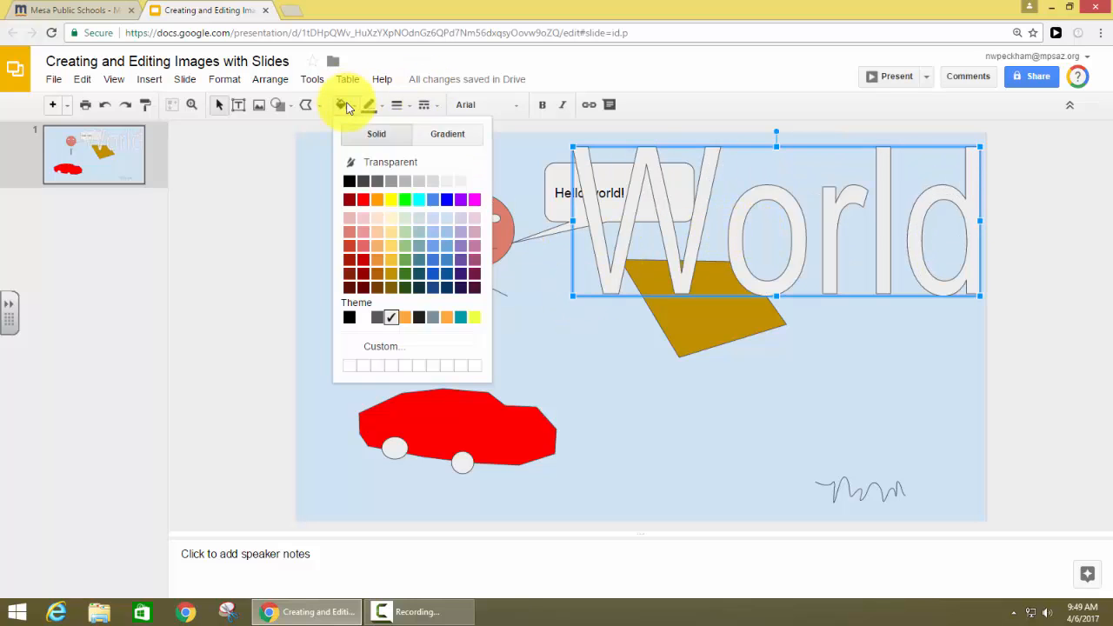
click(370, 200)
click(843, 430)
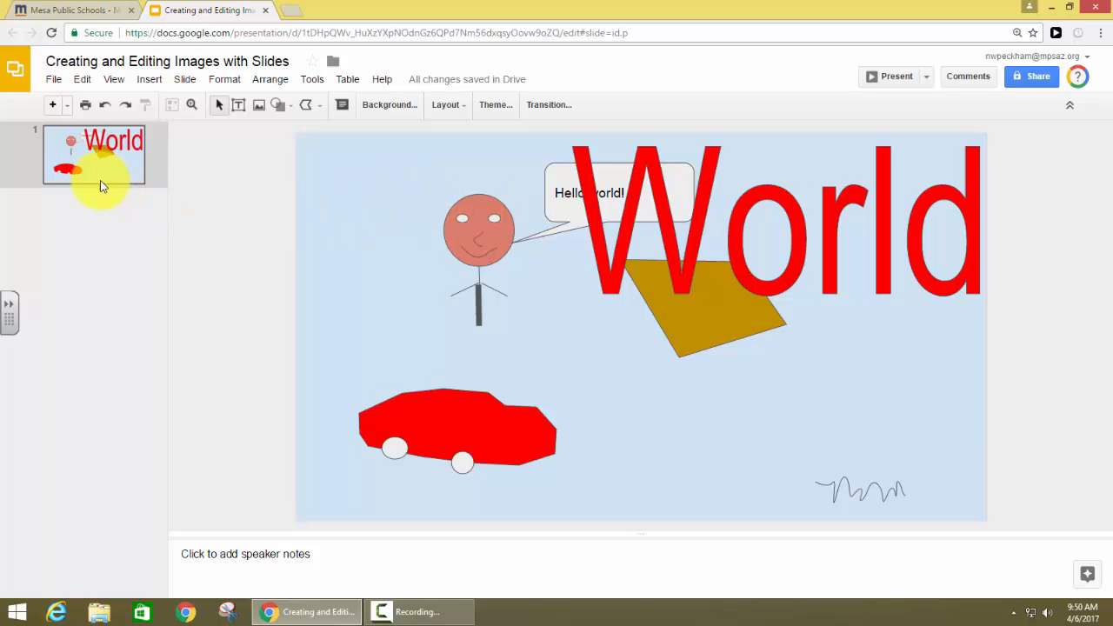
Add a new slide after the first slide.
click(90, 218)
right_click(90, 222)
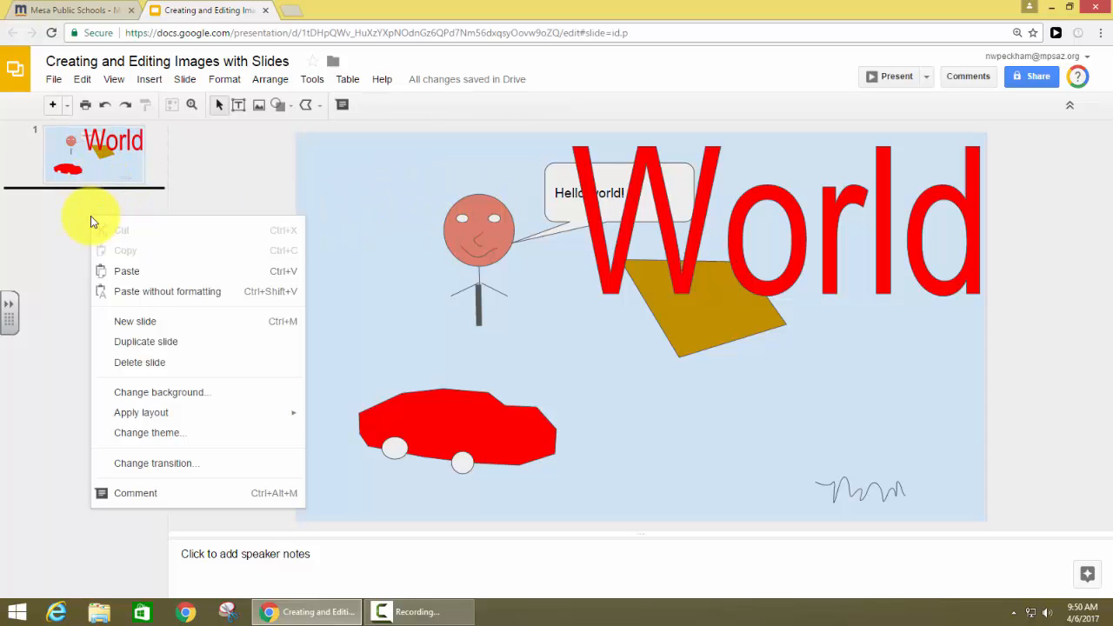
click(146, 321)
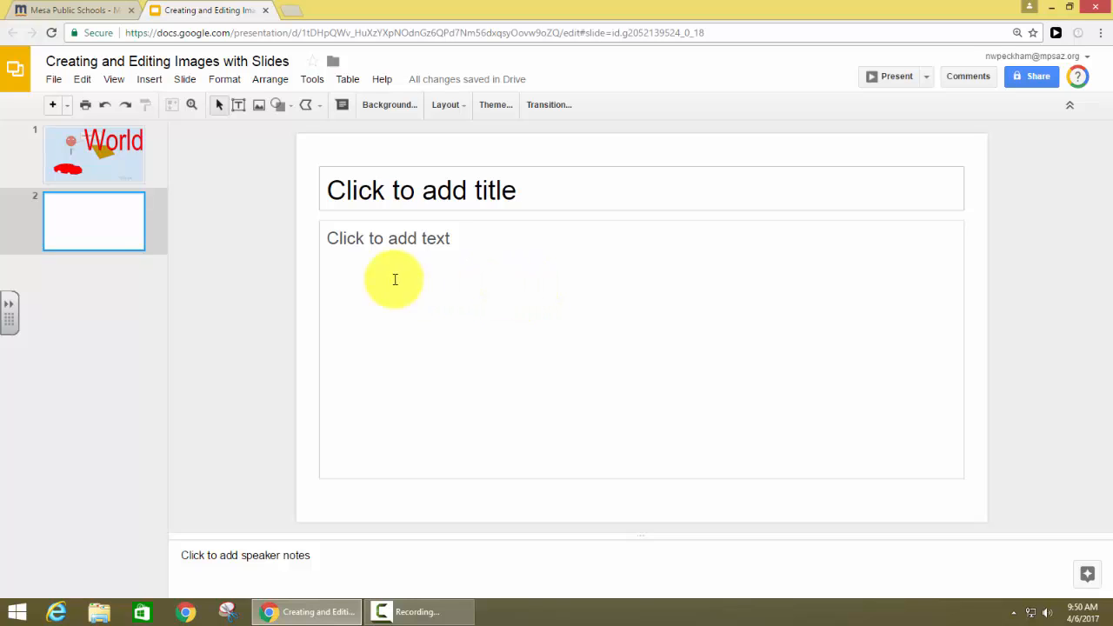
Insert the white car with blue stripes from the "car" image search results onto the new slide.
click(148, 79)
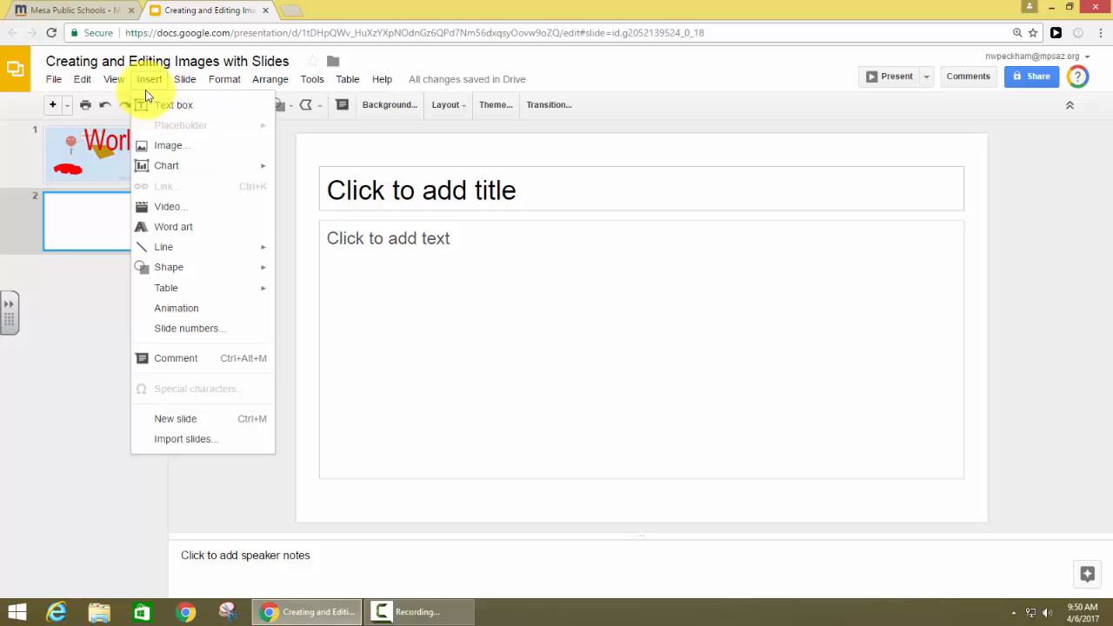
click(170, 145)
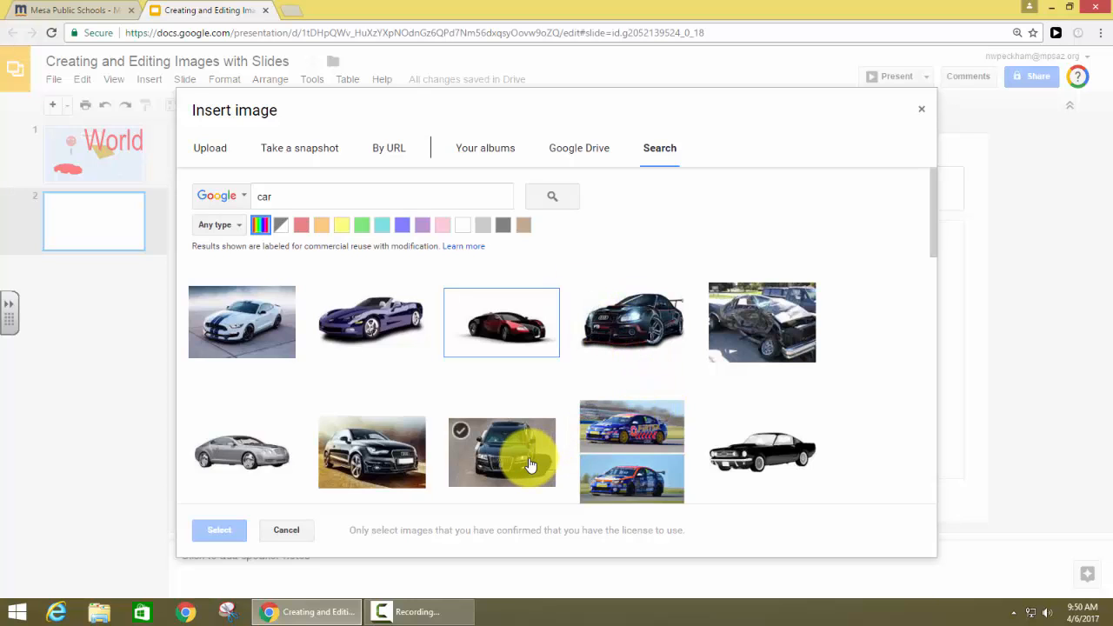
click(212, 320)
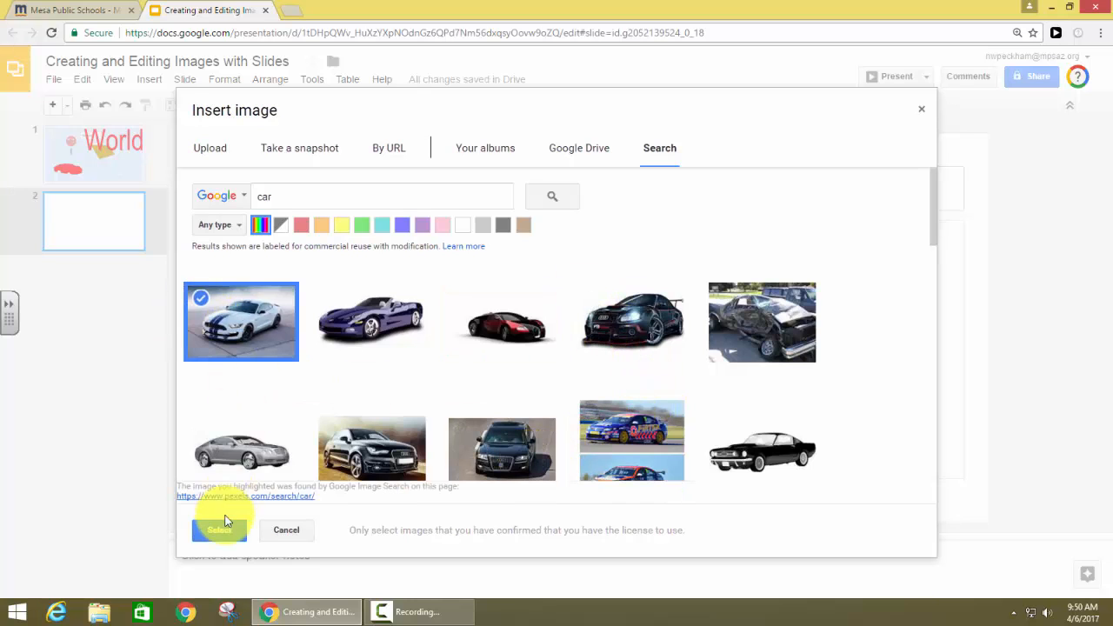
click(221, 530)
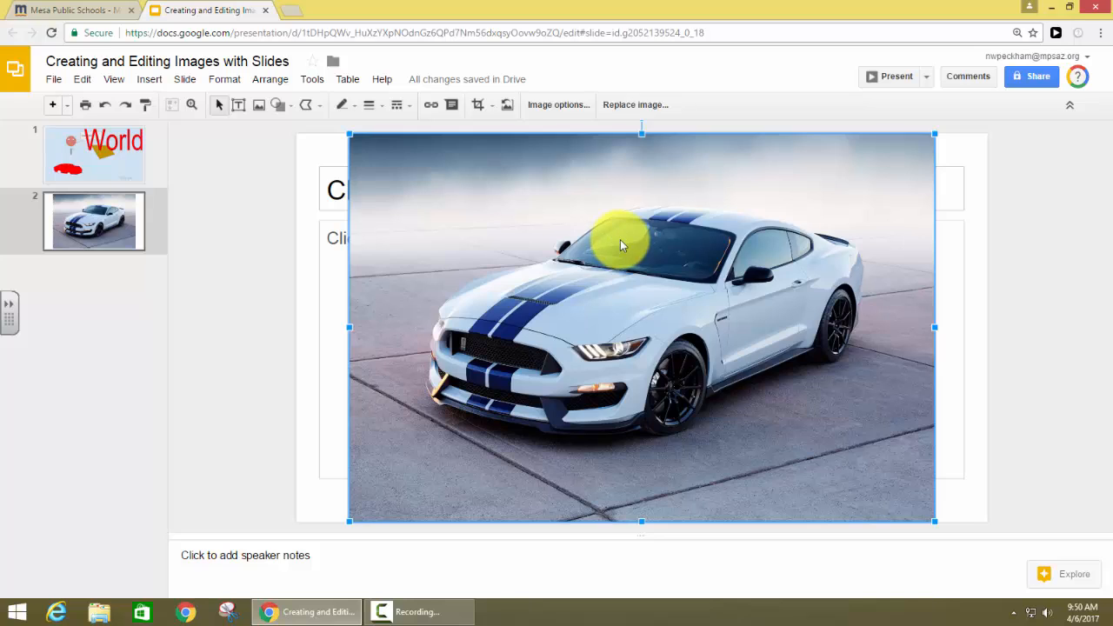
Shrink the car picture's height from its top edge and crop its left, right and bottom sides close to the car.
double_click(593, 223)
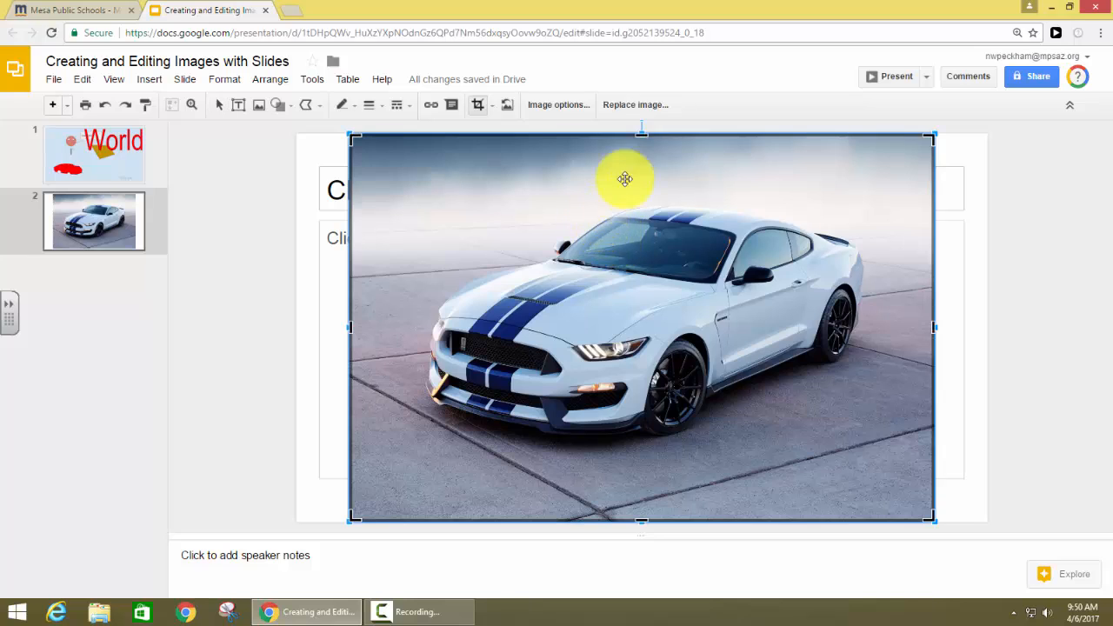
drag(645, 133, 640, 185)
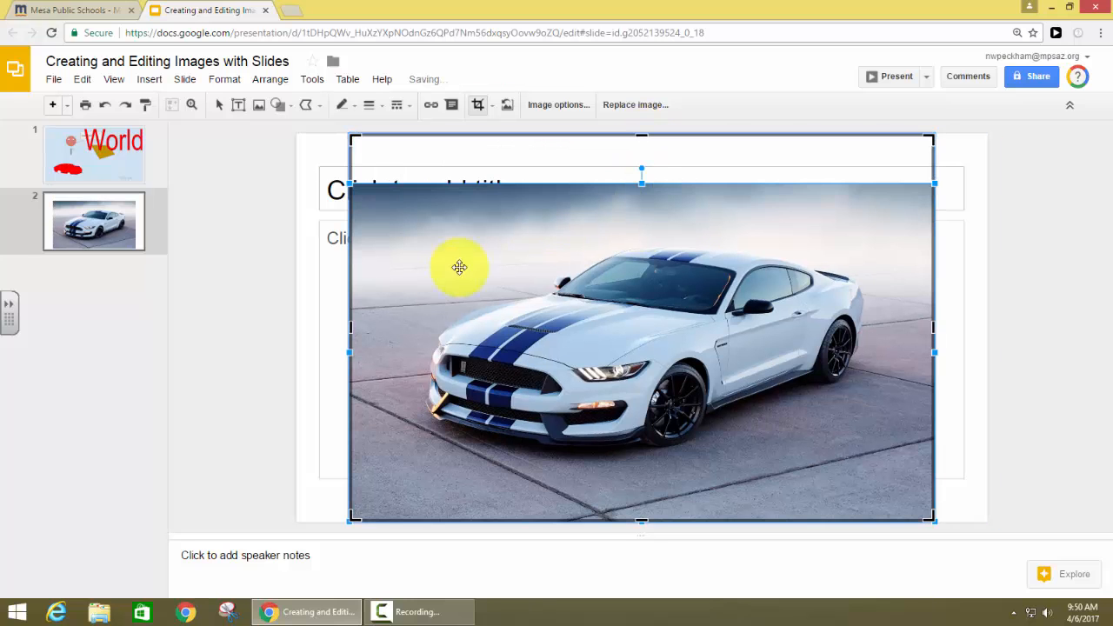
drag(350, 328, 417, 326)
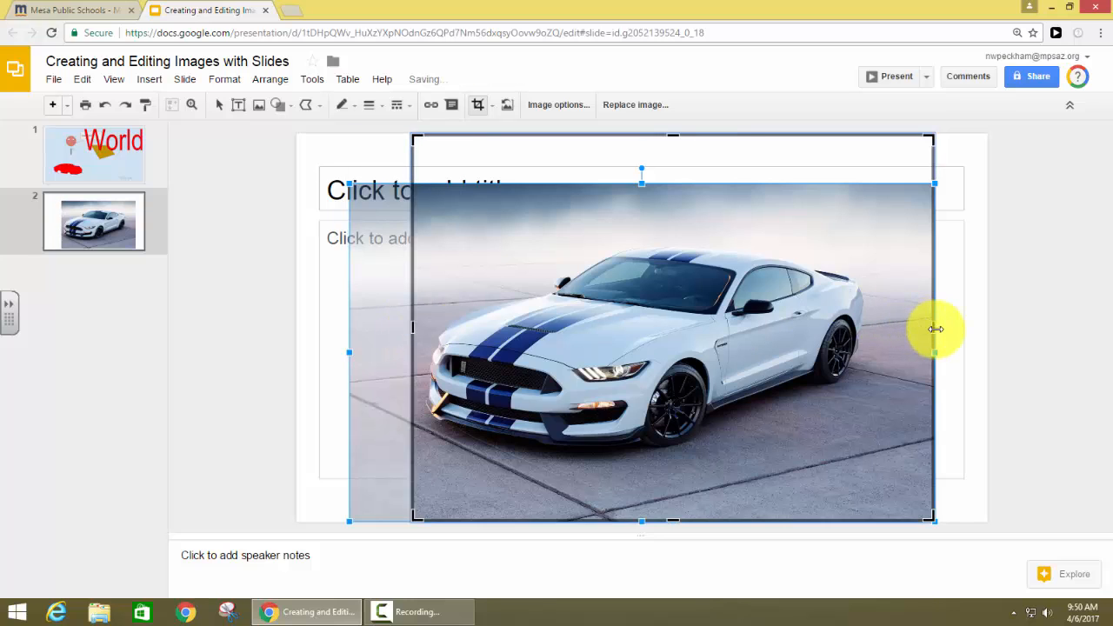
drag(932, 328, 878, 329)
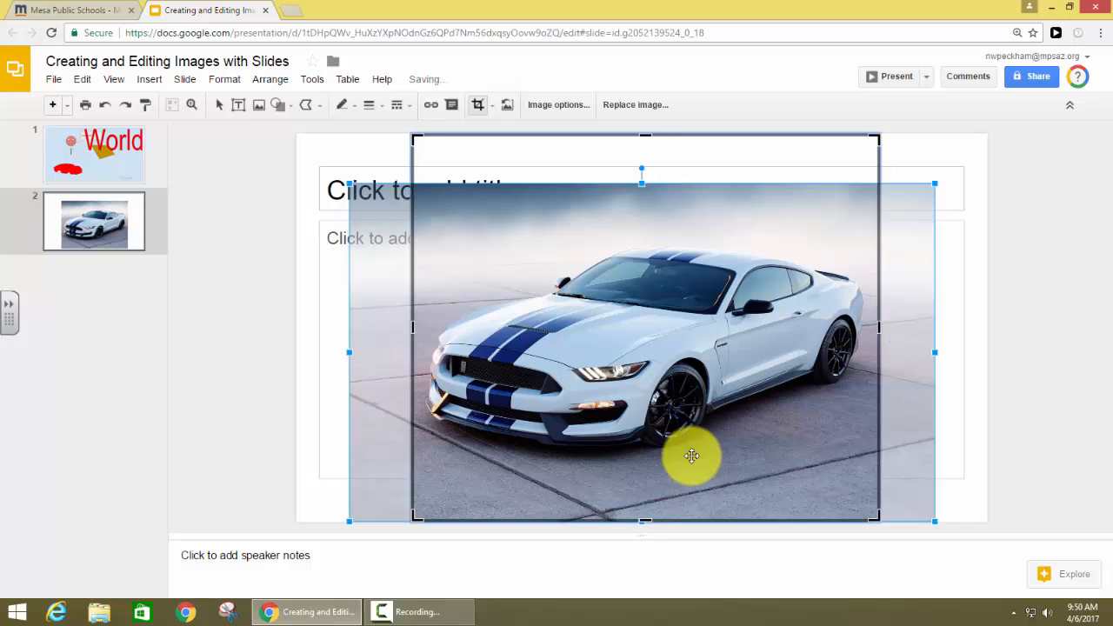
drag(646, 520, 656, 458)
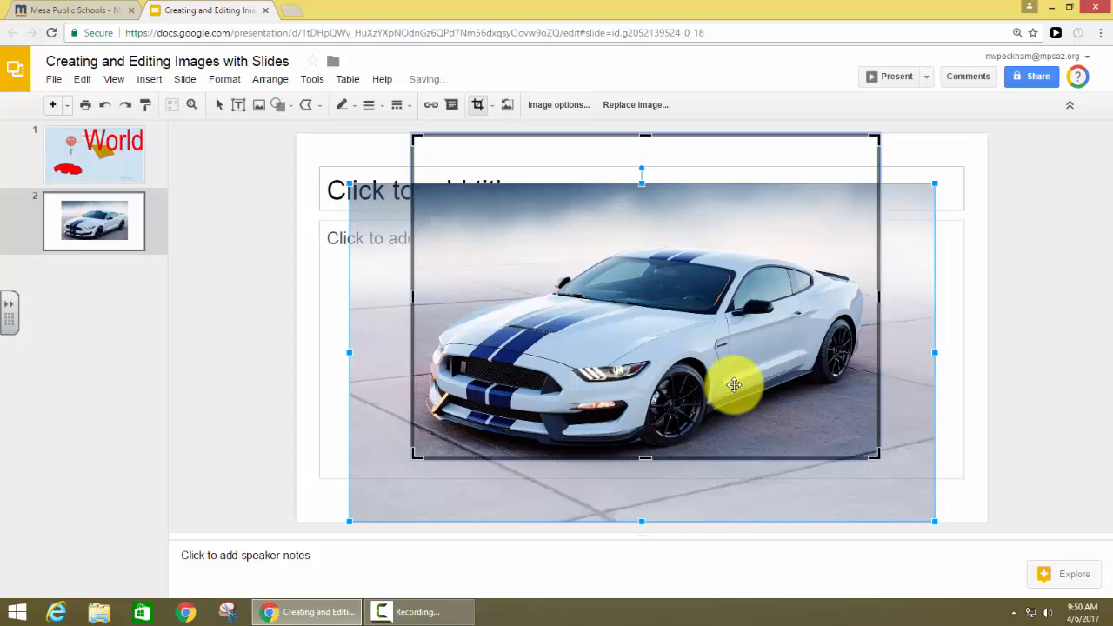
key(Return)
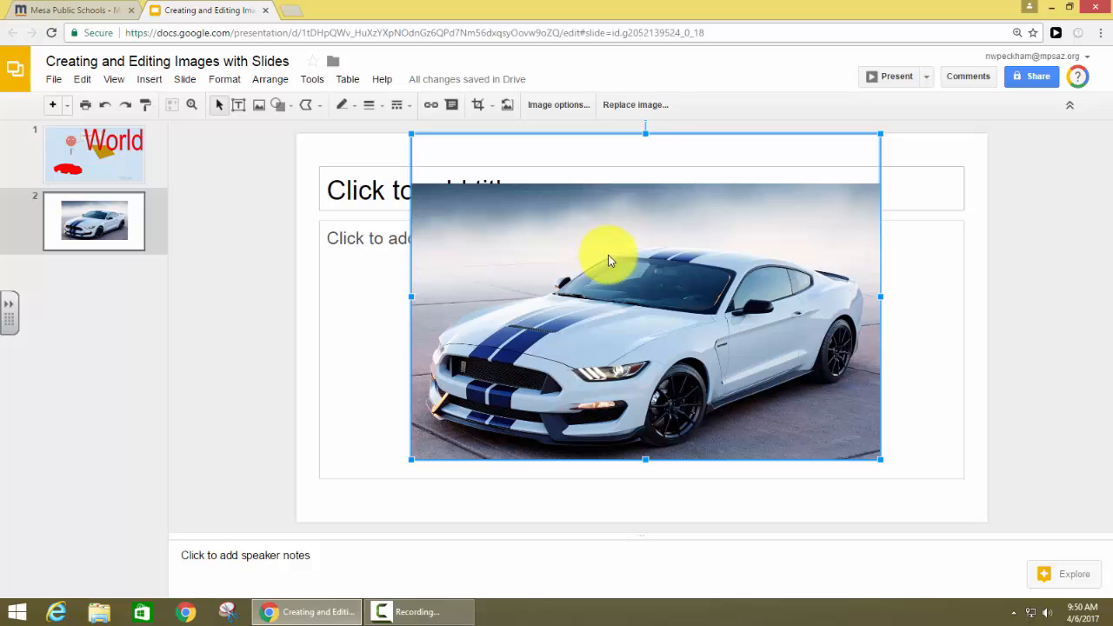
Try the Dark 7 and Light 8 recolor options on the cropped car picture.
click(561, 105)
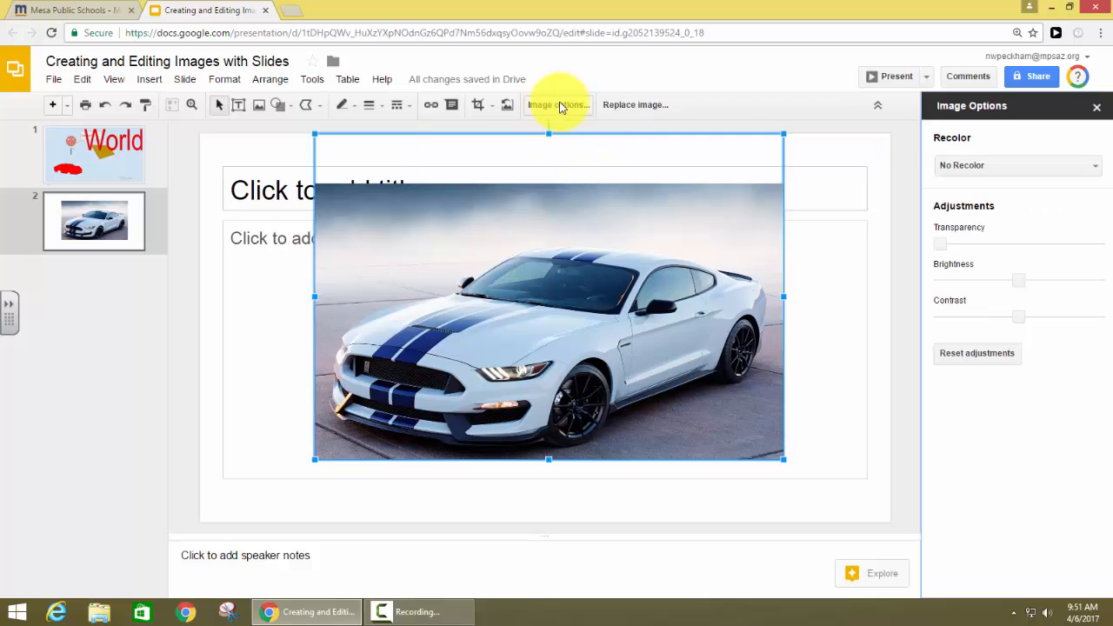
click(1092, 165)
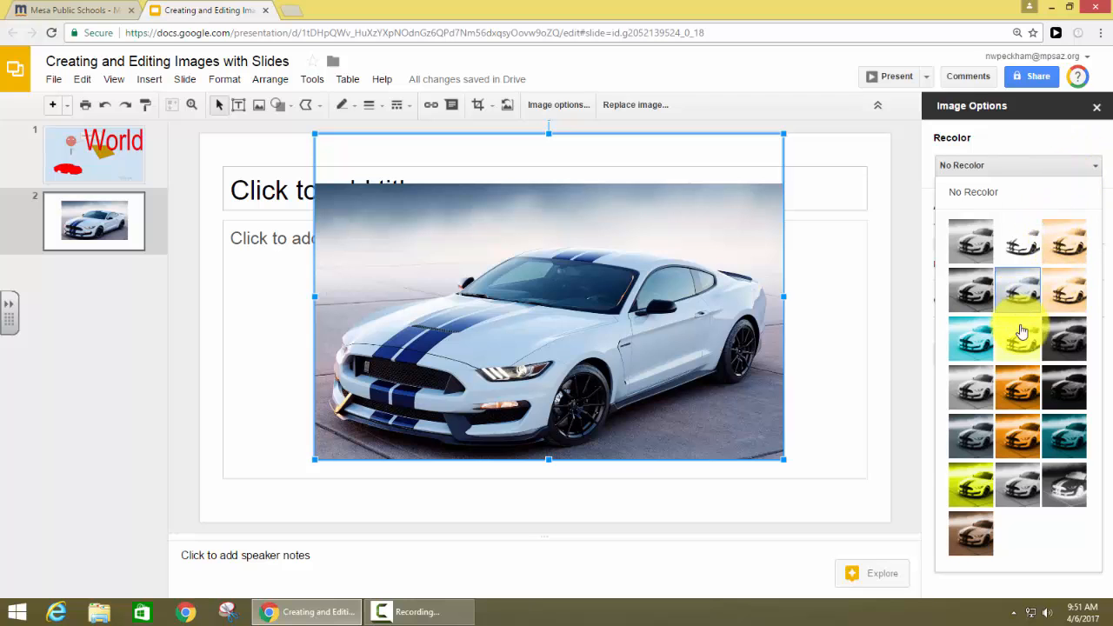
click(1072, 443)
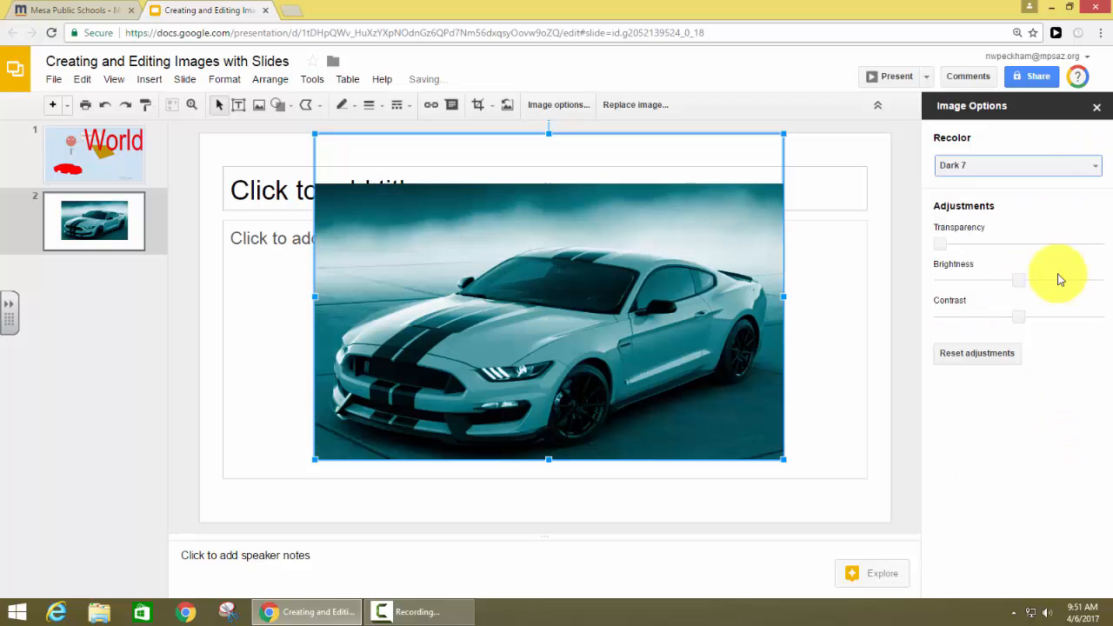
click(1072, 172)
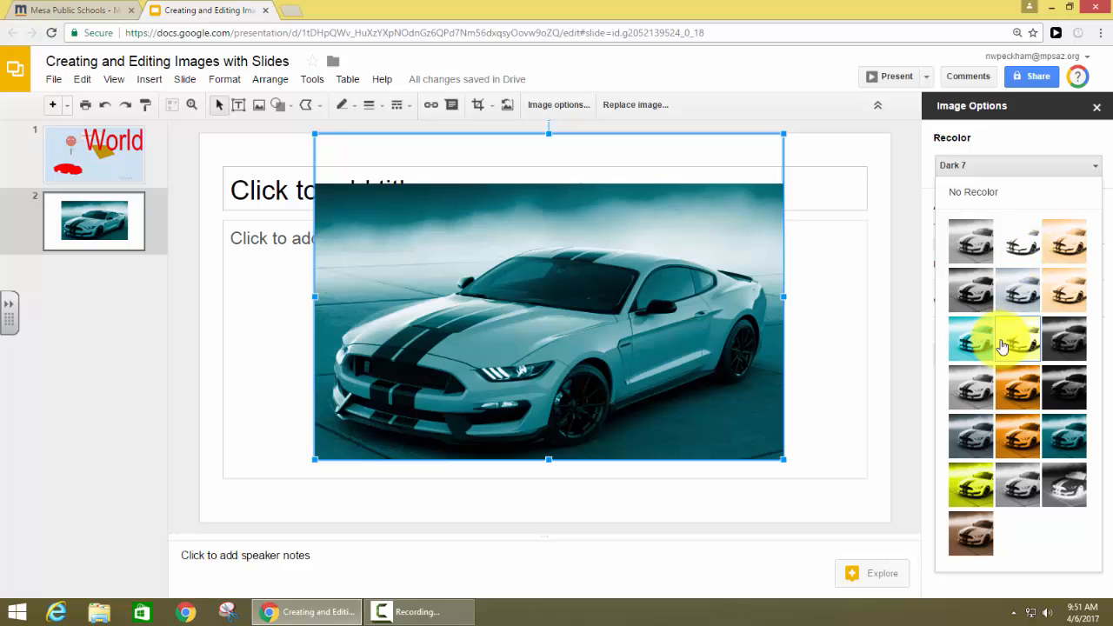
click(1004, 344)
Recolor the car picture with Light 7 and raise its transparency to about two thirds of the range.
click(1043, 167)
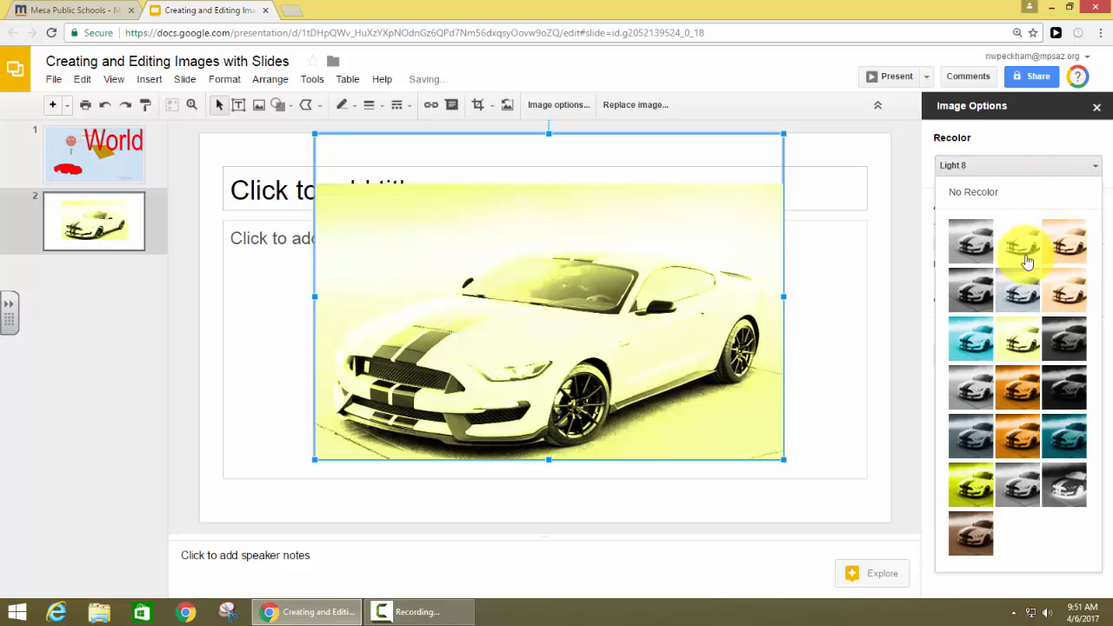
click(977, 351)
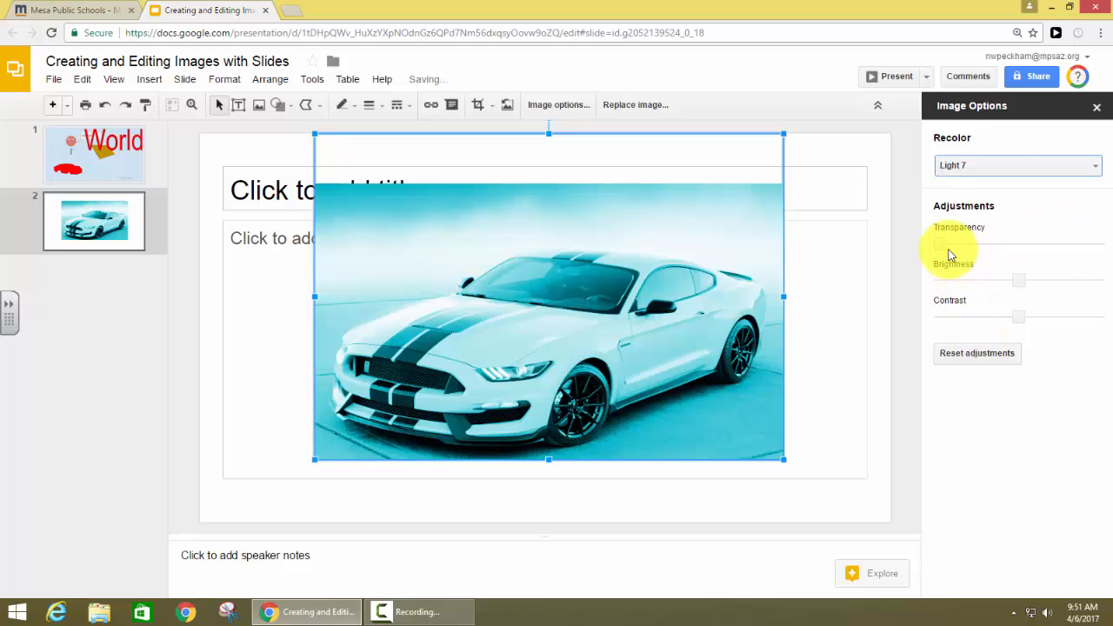
drag(941, 244, 1046, 243)
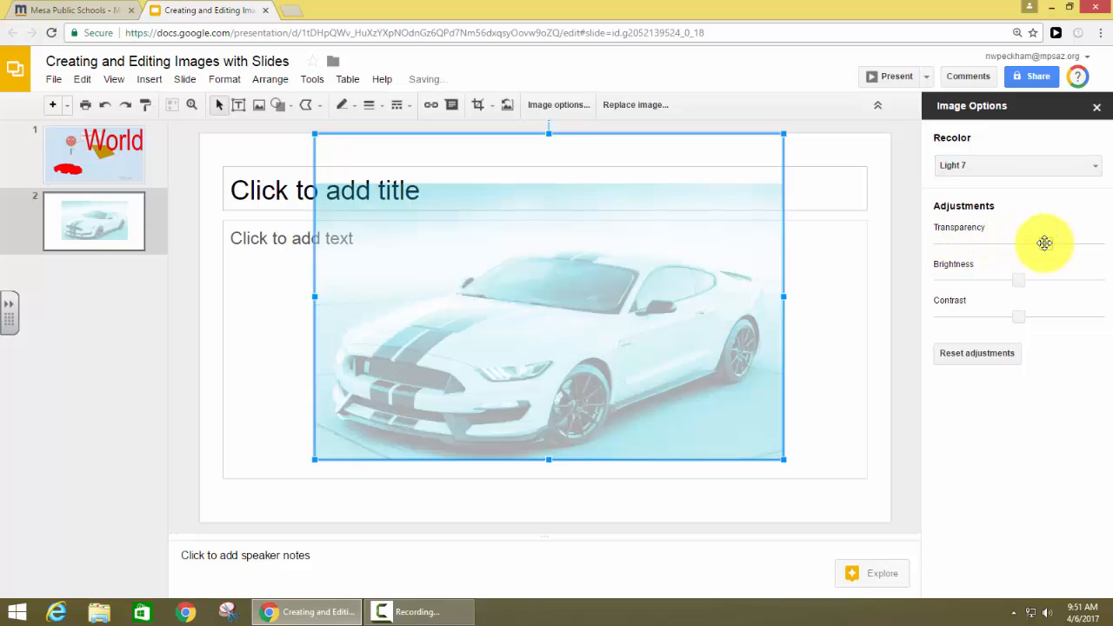